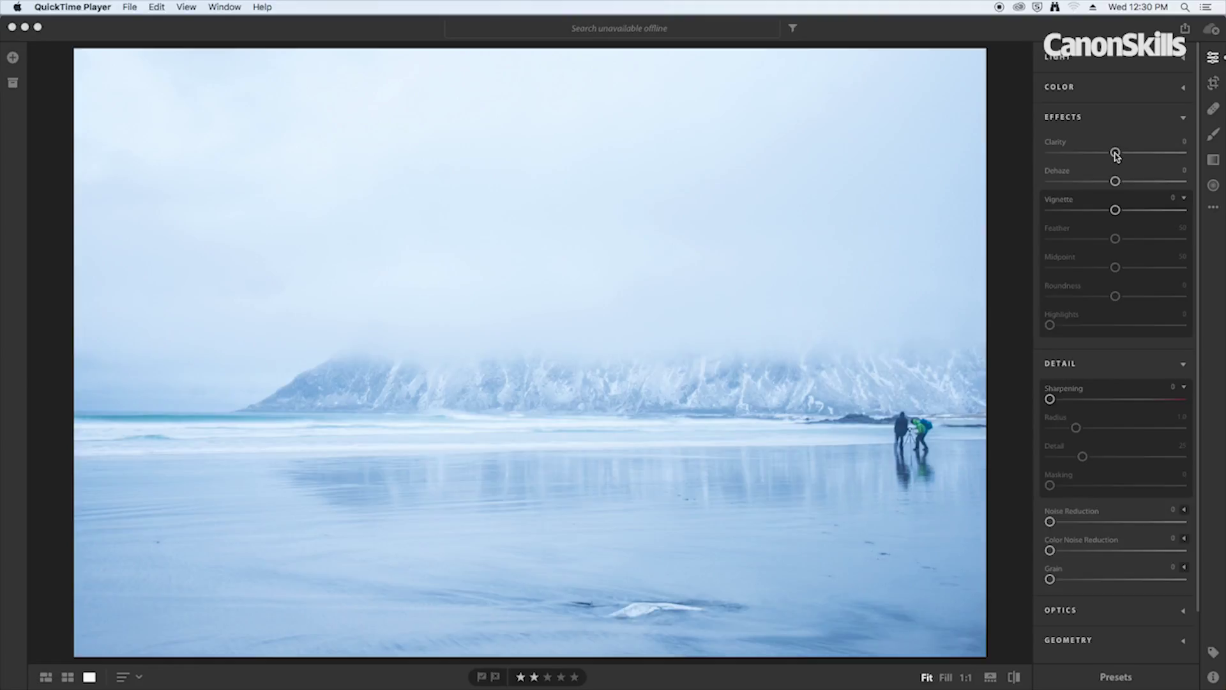
# Set the photo's Clarity to +30.
pyautogui.moveTo(1115, 154); pyautogui.dragTo(1140, 158)
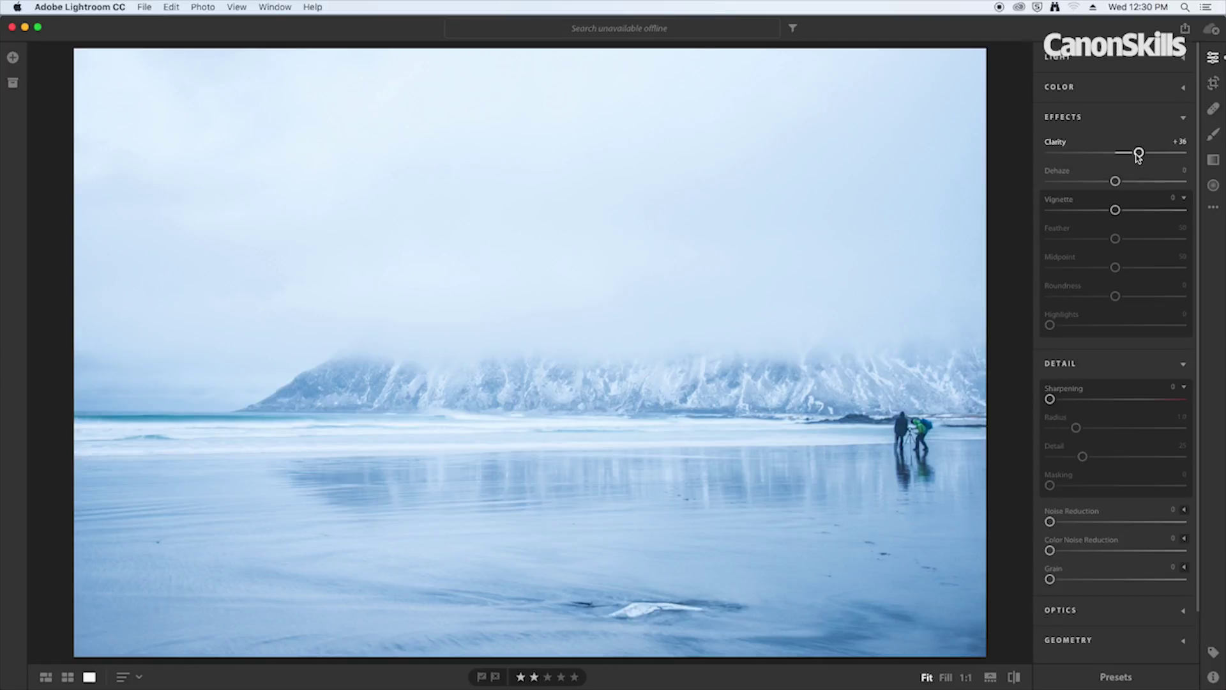
pyautogui.moveTo(1138, 155)
pyautogui.mouseDown()
pyautogui.moveTo(1192, 154)
pyautogui.moveTo(1015, 153)
pyautogui.moveTo(1135, 153)
pyautogui.mouseUp()
pyautogui.write('30')
pyautogui.press('Return')
pyautogui.moveTo(1134, 152); pyautogui.dragTo(1131, 153)
pyautogui.click(1181, 140)
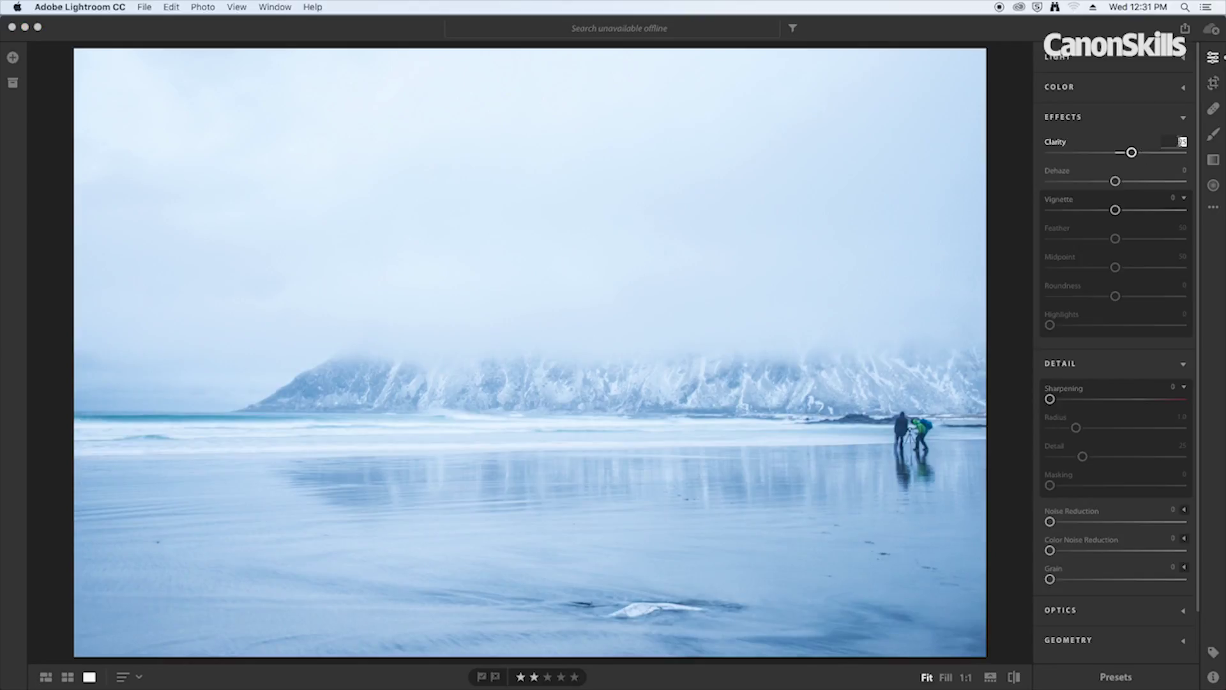
pyautogui.write('30')
pyautogui.press('Return')
# Set the photo's Dehaze to +25, checking the effect on the mountain at 1:1.
pyautogui.moveTo(1057, 175)
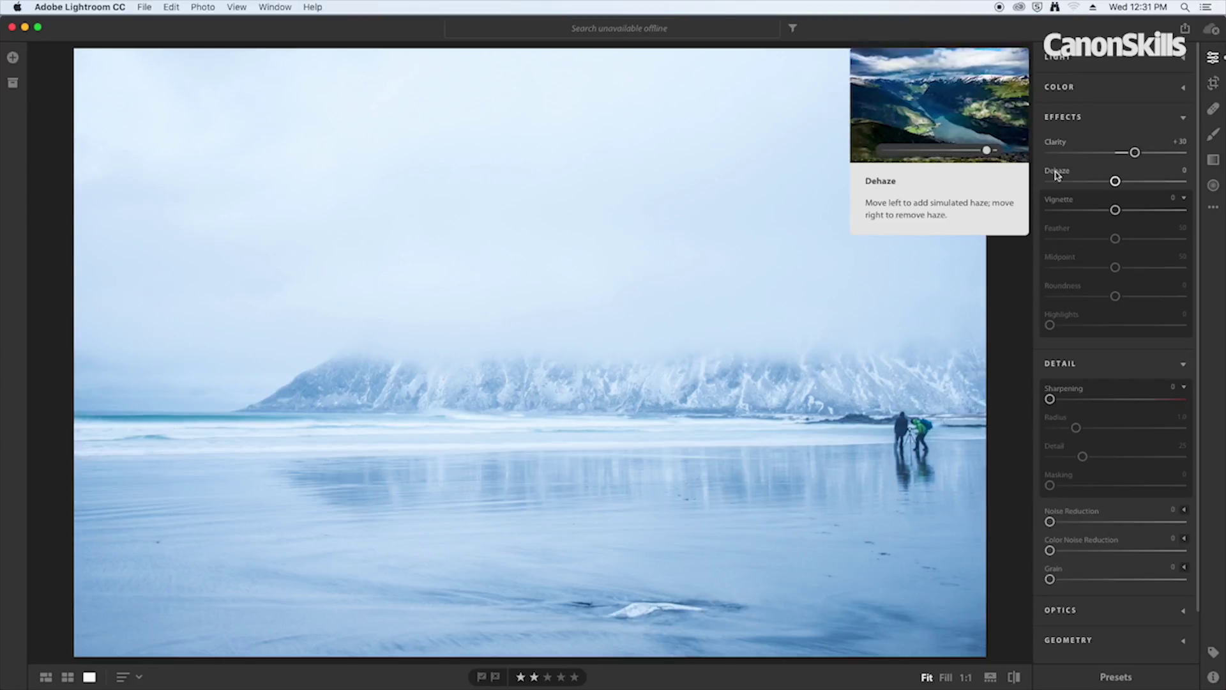
pyautogui.moveTo(1116, 182)
pyautogui.mouseDown()
pyautogui.moveTo(1183, 184)
pyautogui.moveTo(1040, 182)
pyautogui.moveTo(1132, 184)
pyautogui.mouseUp()
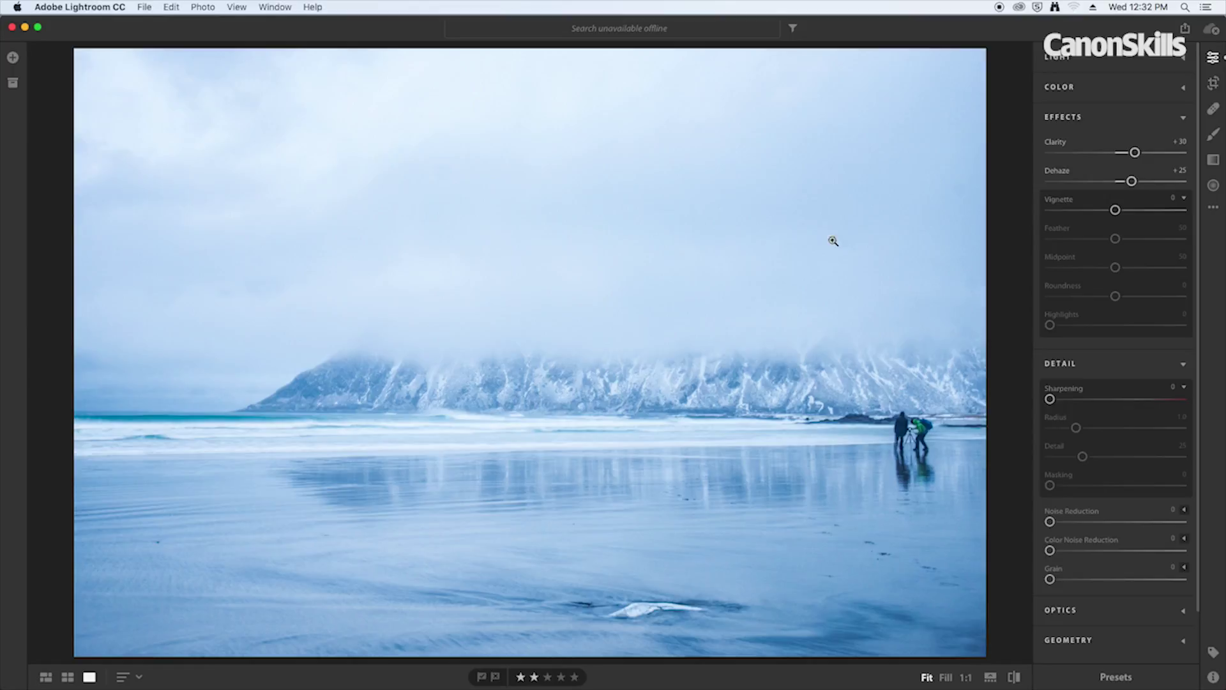
pyautogui.click(701, 393)
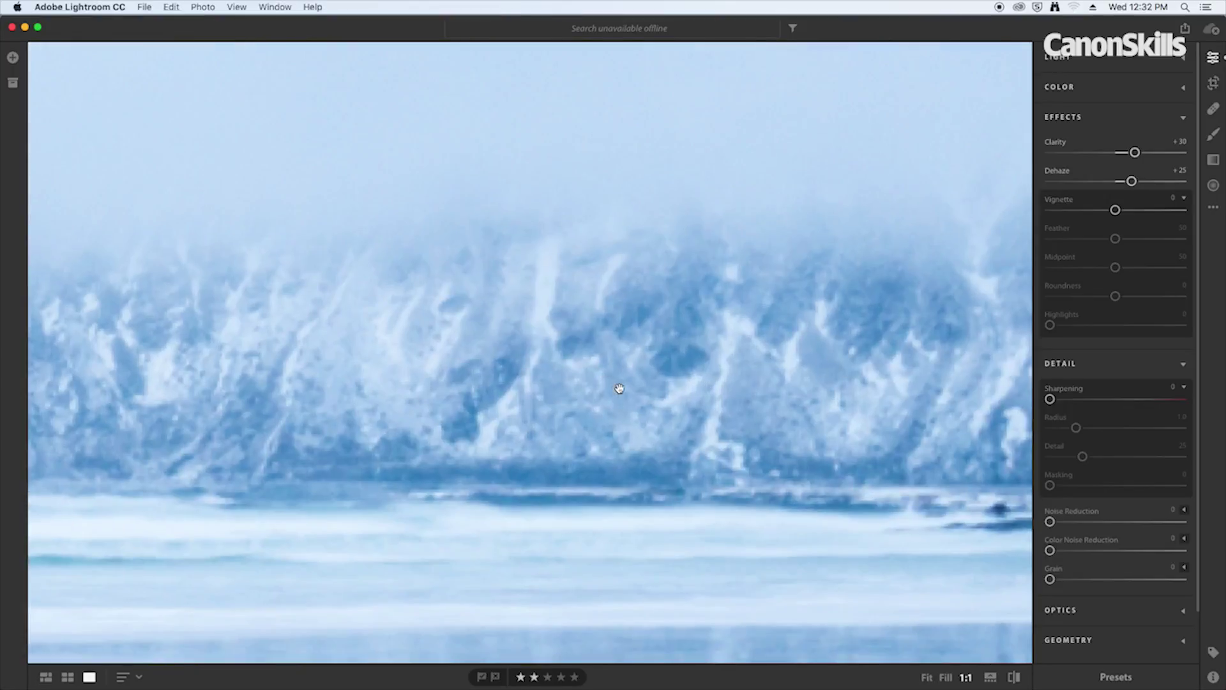
pyautogui.moveTo(1126, 184)
pyautogui.mouseDown()
pyautogui.moveTo(1116, 183)
pyautogui.moveTo(1132, 182)
pyautogui.mouseUp()
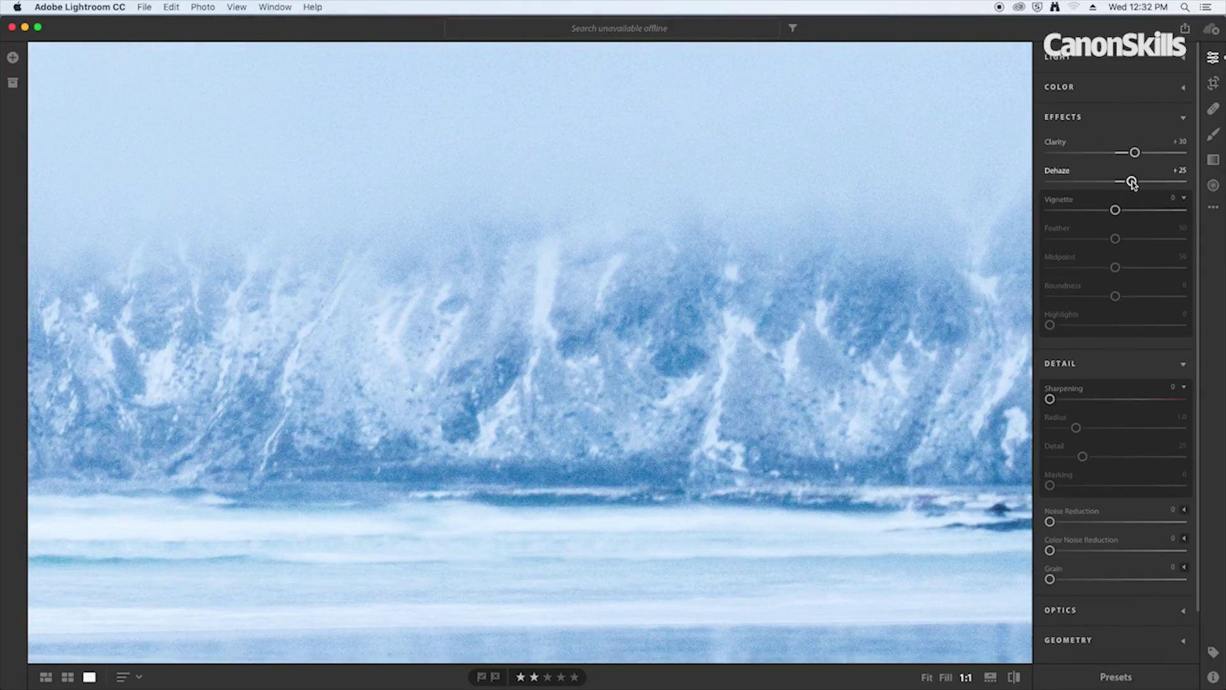
pyautogui.click(918, 207)
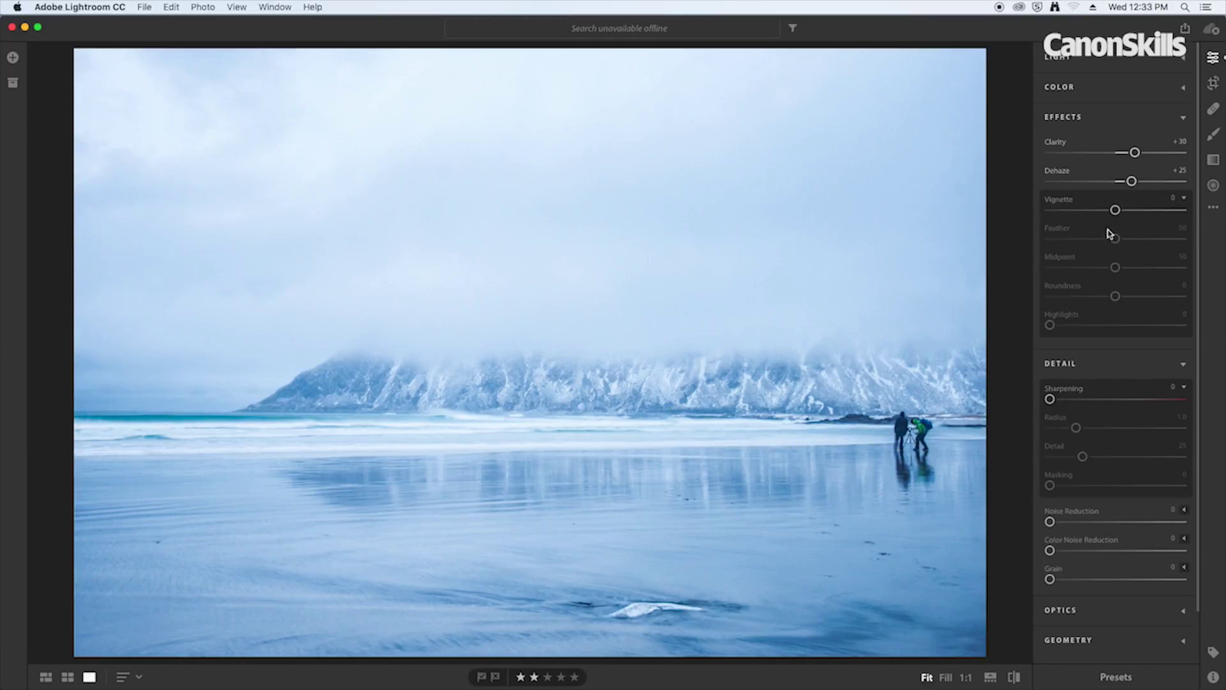
# Try the vignette at +100, at −100 and at −12 to compare light and dark edges.
pyautogui.moveTo(1116, 210); pyautogui.dragTo(1187, 214)
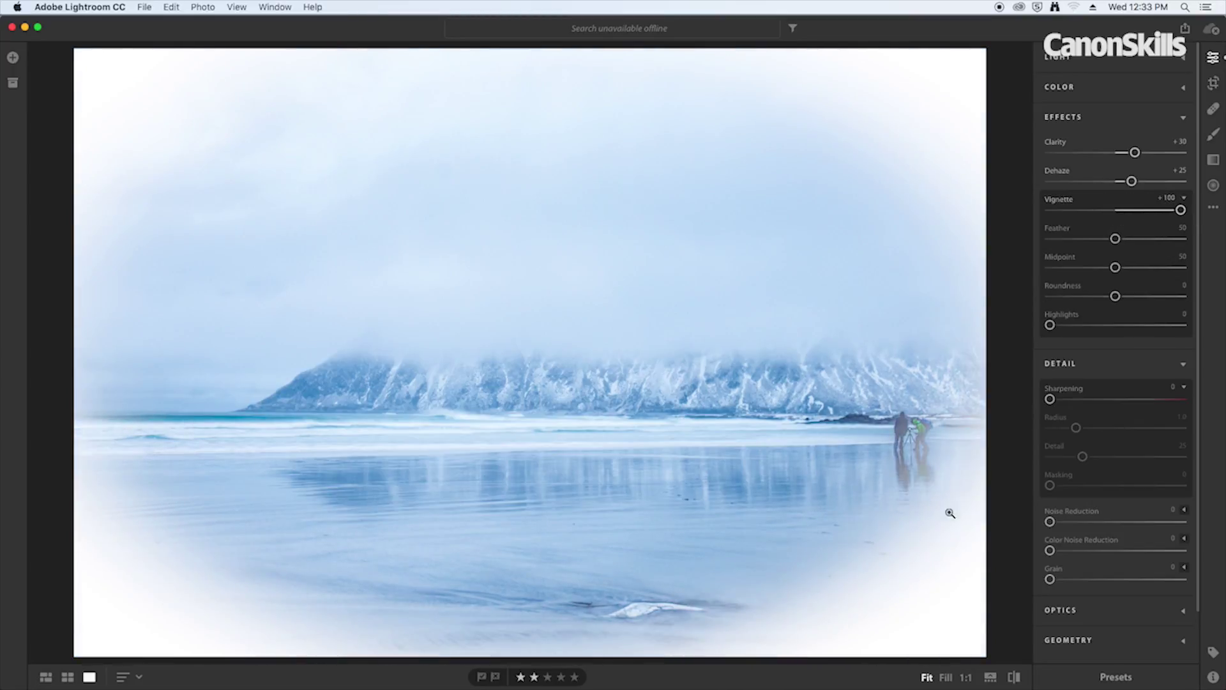
pyautogui.moveTo(1181, 211); pyautogui.dragTo(1024, 214)
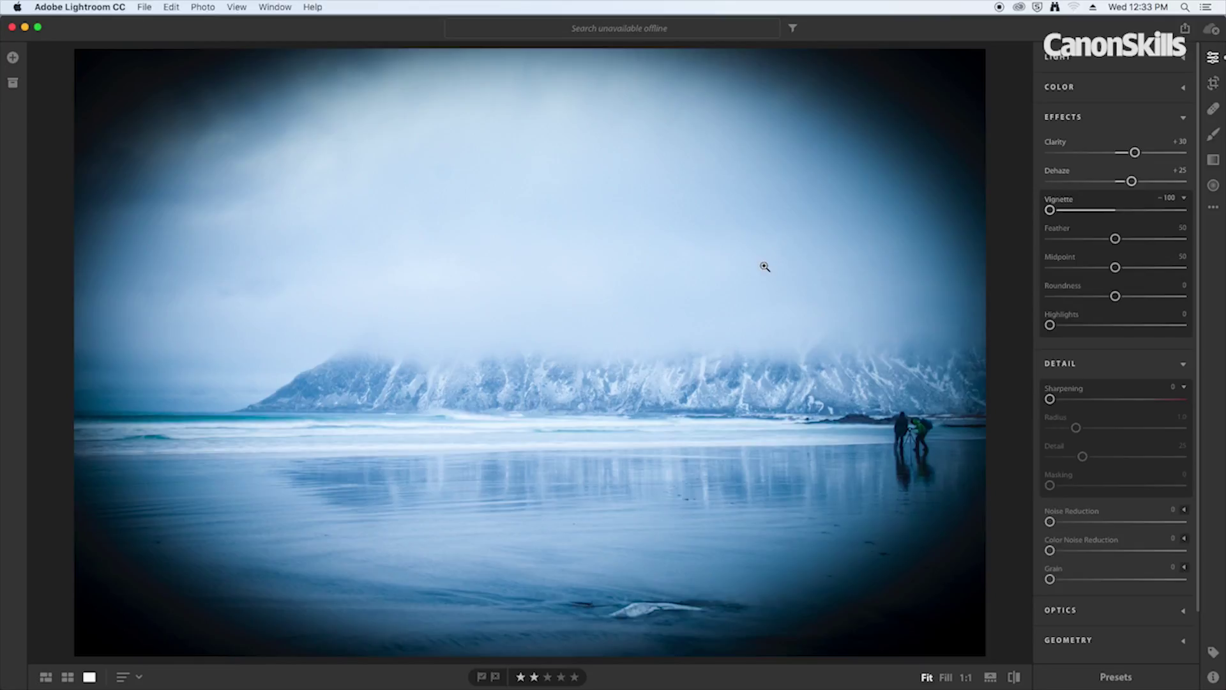
pyautogui.moveTo(1082, 216); pyautogui.dragTo(1107, 215)
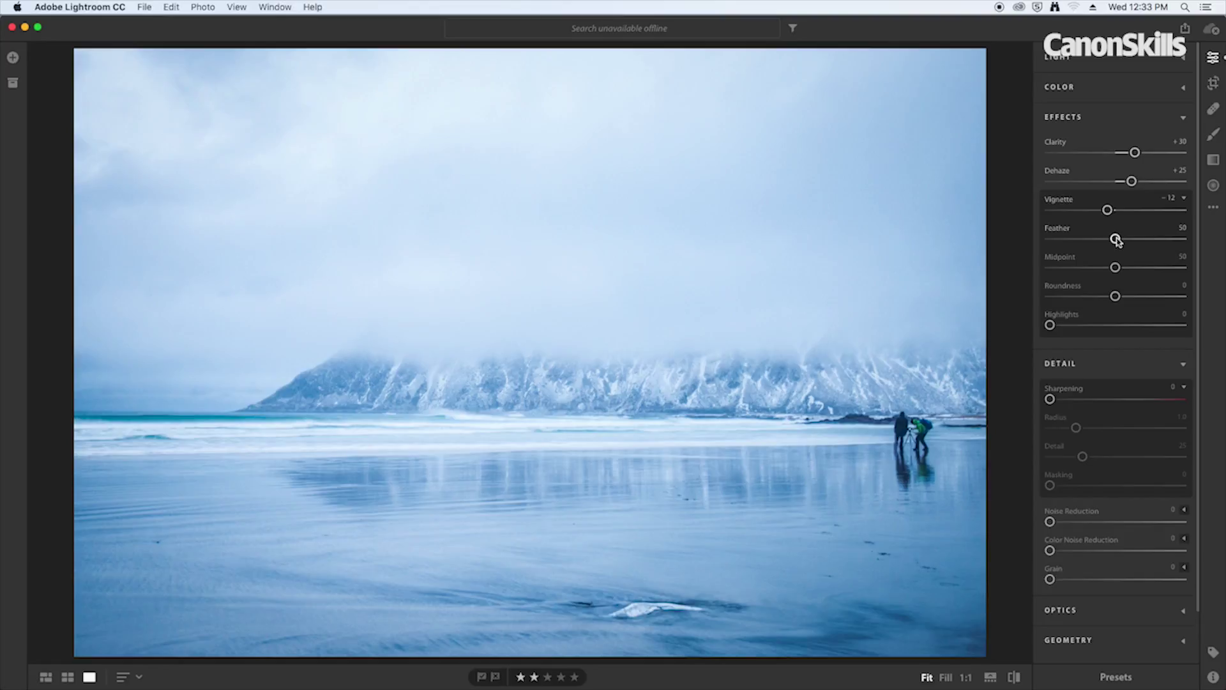
# Set the vignette amount to −100 and its Feather to 71.
pyautogui.moveTo(1117, 240); pyautogui.dragTo(1040, 211)
pyautogui.moveTo(1145, 240)
pyautogui.mouseDown()
pyautogui.moveTo(1121, 240)
pyautogui.moveTo(1169, 240)
pyautogui.mouseUp()
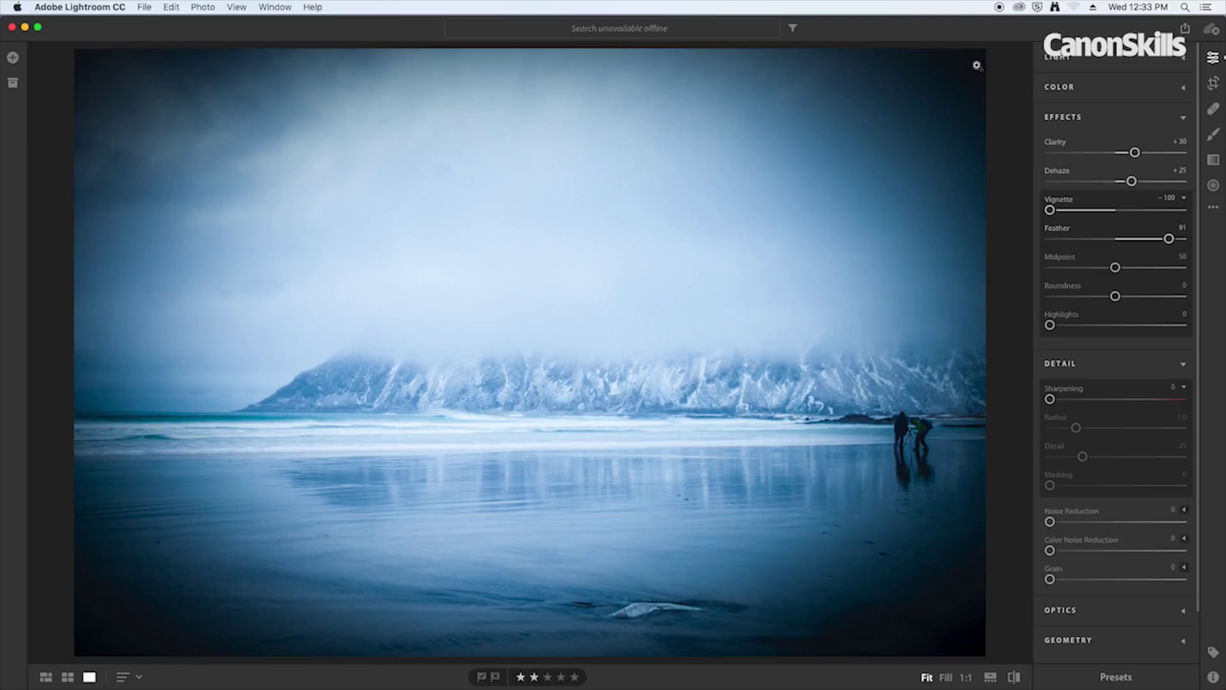
pyautogui.moveTo(1169, 239); pyautogui.dragTo(1143, 238)
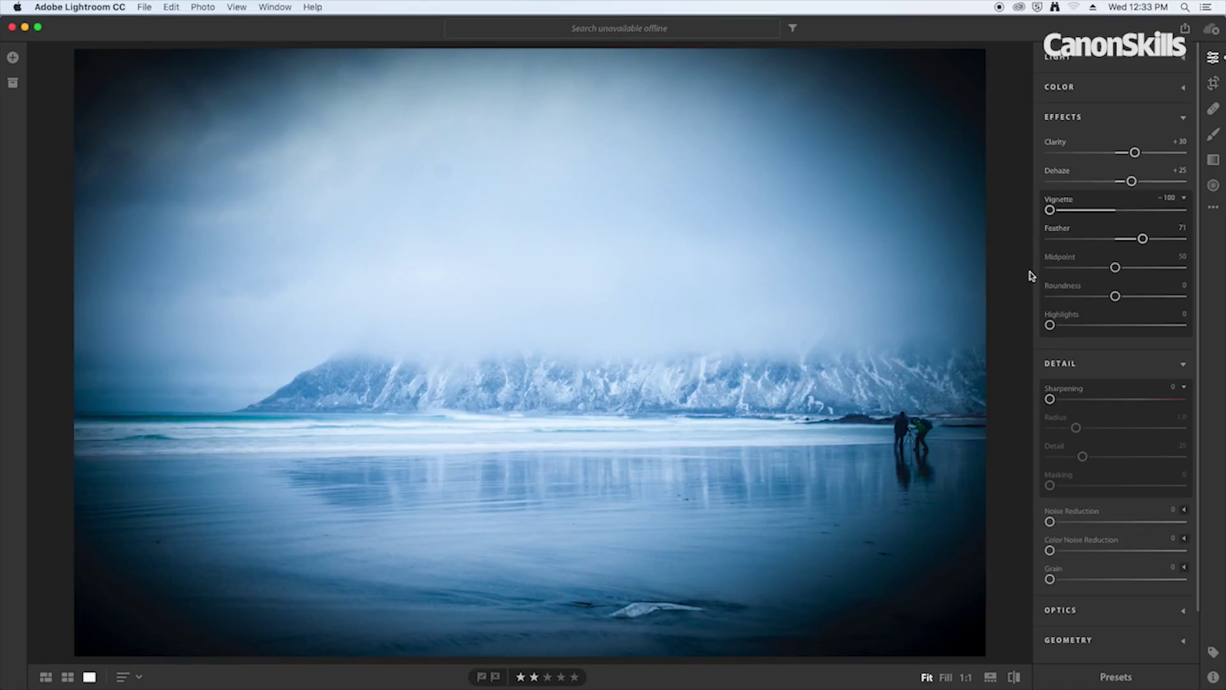
# Try the vignette's Midpoint at 100, and settle it at 41.
pyautogui.moveTo(1116, 270); pyautogui.dragTo(1195, 272)
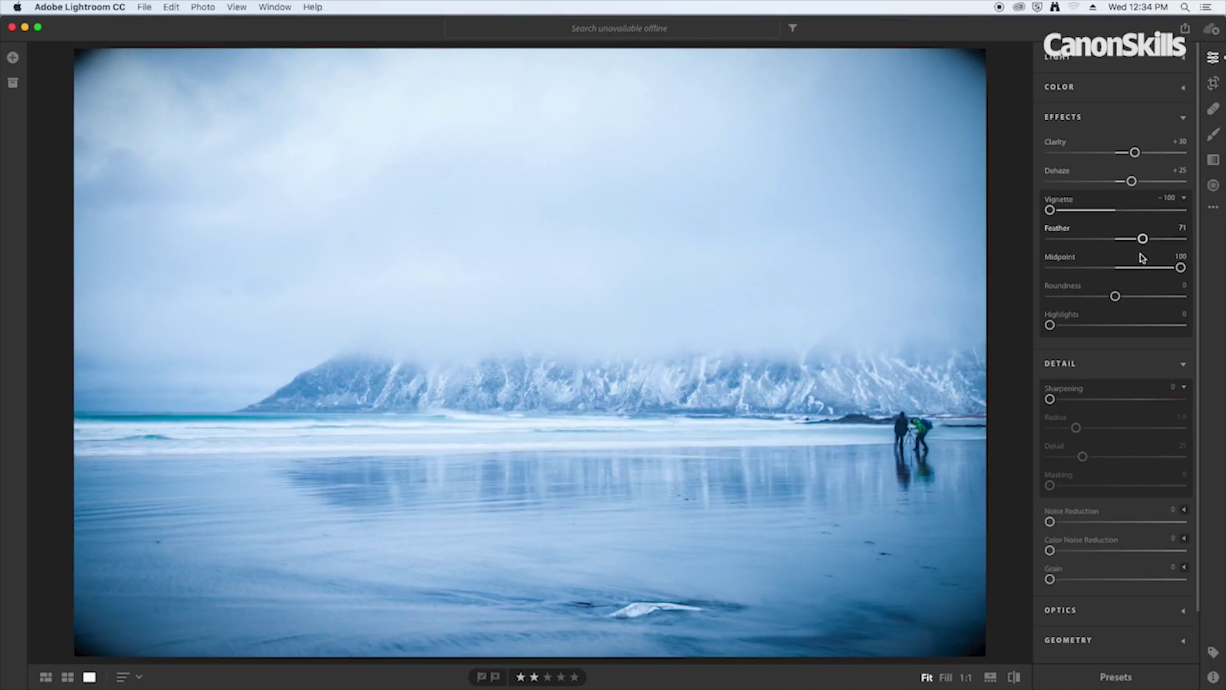
pyautogui.moveTo(1181, 268); pyautogui.dragTo(1111, 267)
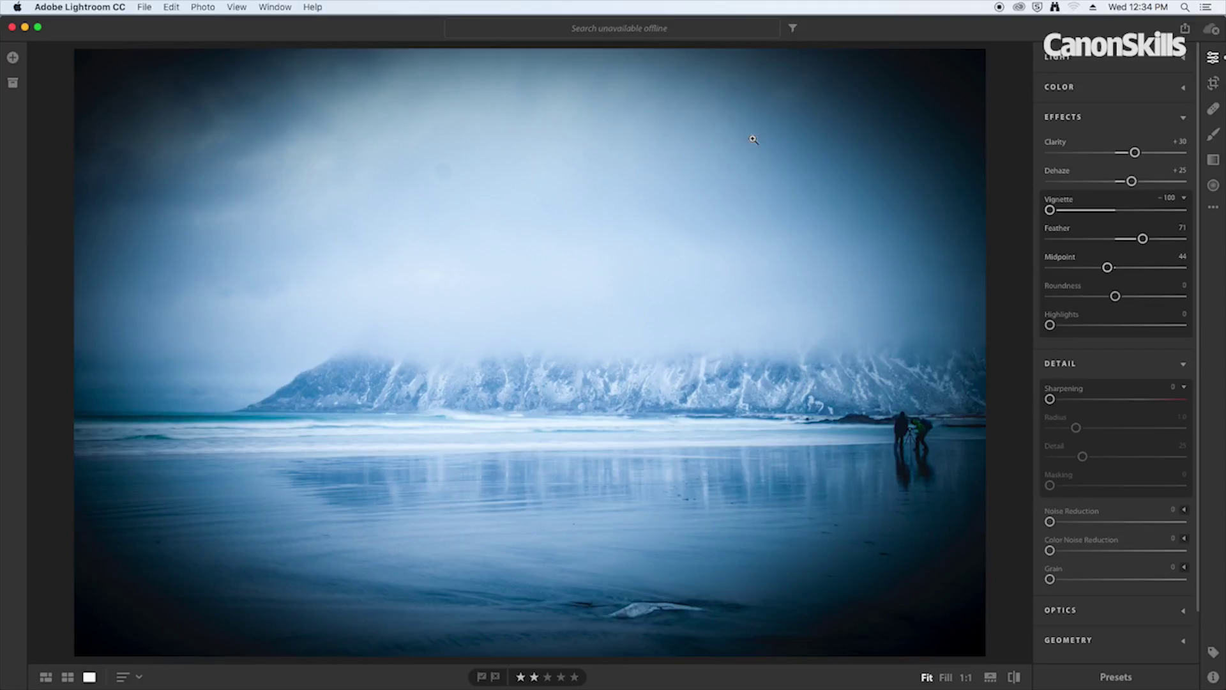
pyautogui.moveTo(1109, 269); pyautogui.dragTo(1104, 267)
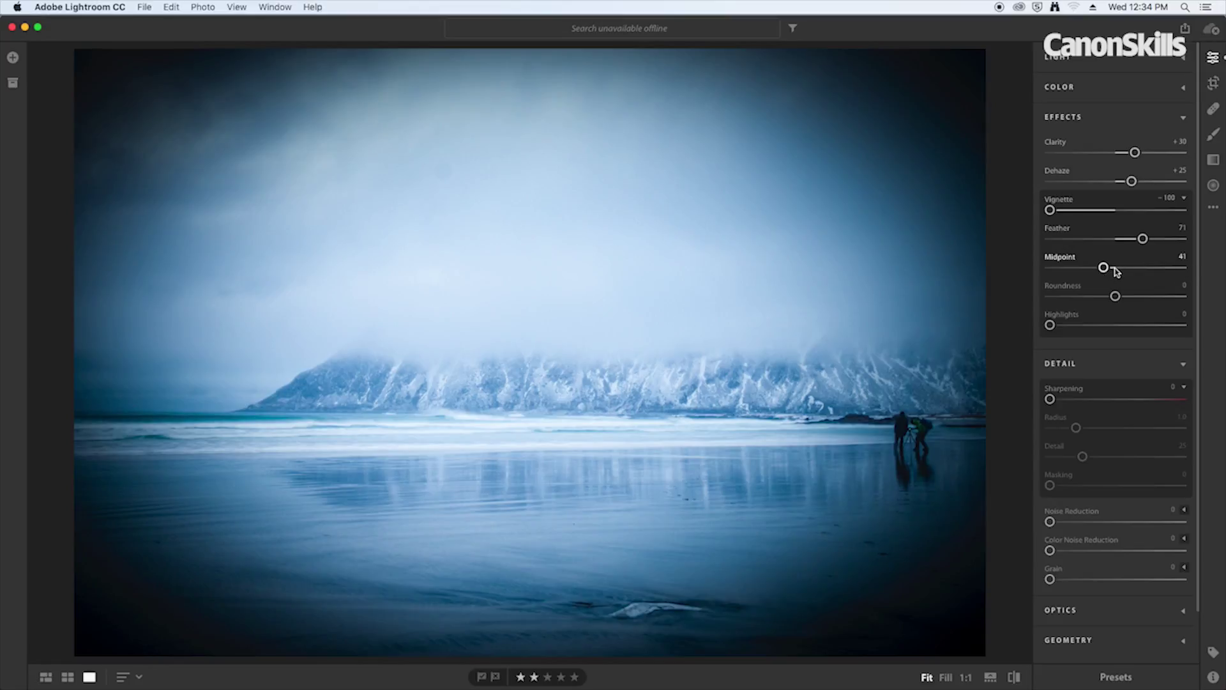
# Try higher Roundness values up to +100 on the vignette, and set it to +20.
pyautogui.moveTo(1116, 297); pyautogui.dragTo(1142, 298)
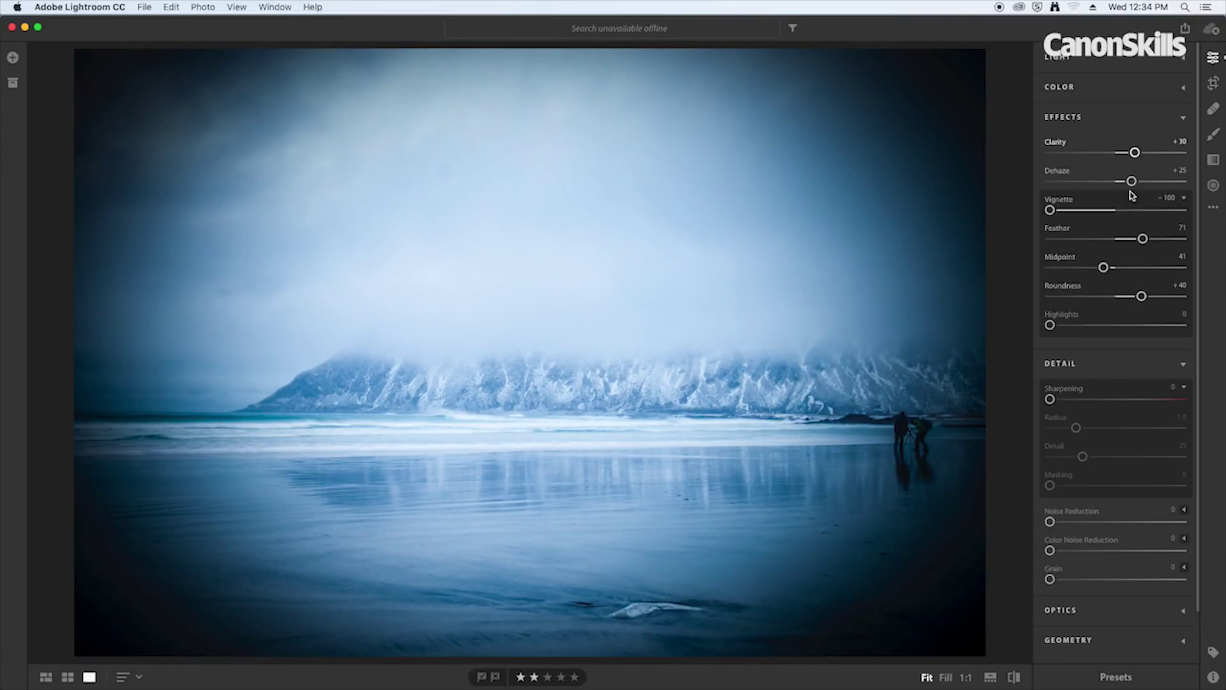
pyautogui.moveTo(1142, 297); pyautogui.dragTo(1189, 304)
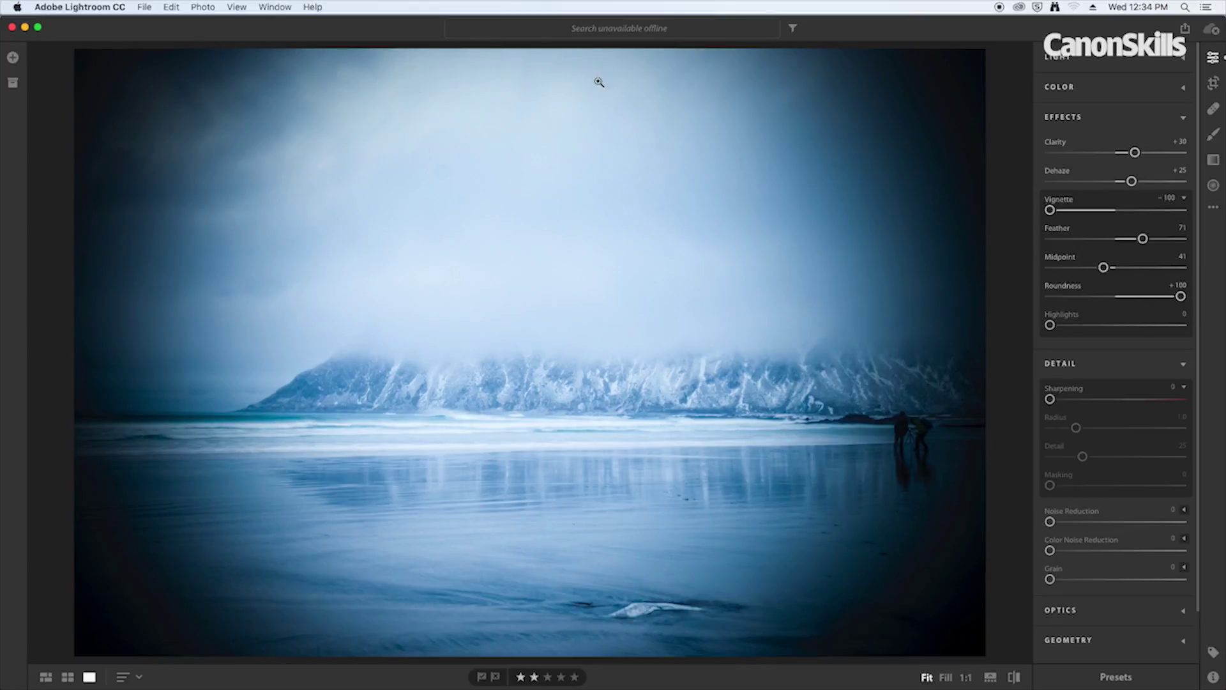
pyautogui.moveTo(1181, 296); pyautogui.dragTo(1130, 301)
pyautogui.click(1181, 286)
pyautogui.write('20')
pyautogui.press('Return')
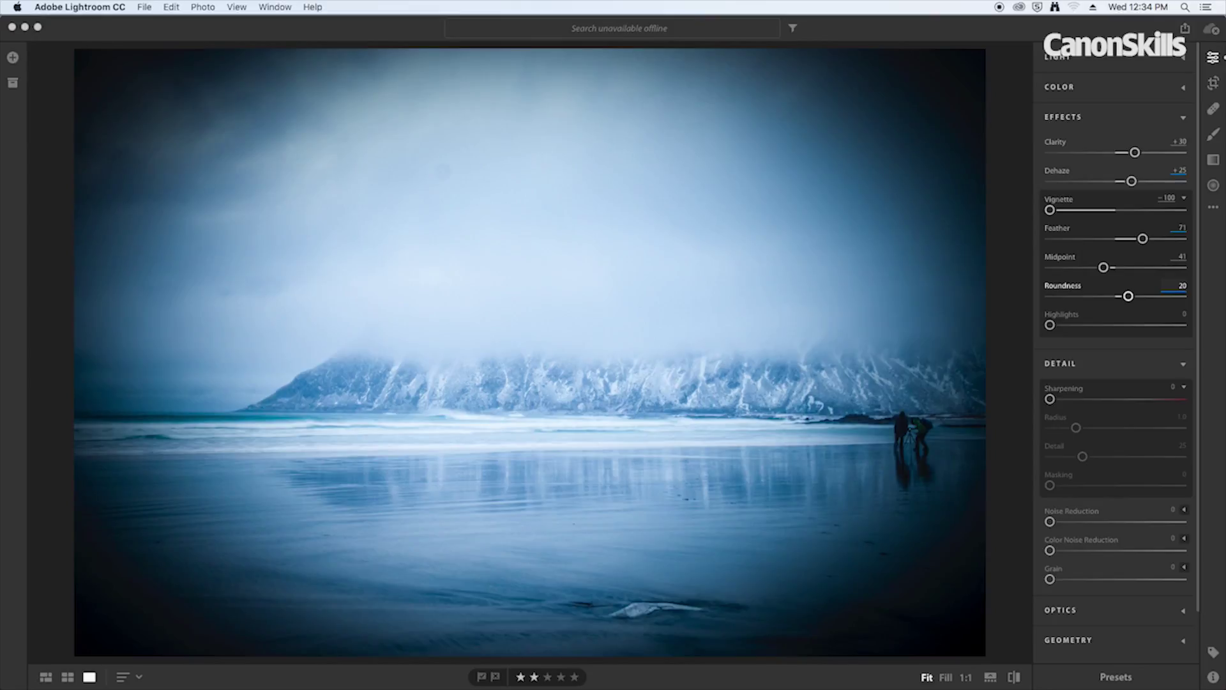
# Reduce the vignette to a subtle darkening with an amount of −35.
pyautogui.moveTo(1050, 325)
pyautogui.mouseDown()
pyautogui.moveTo(1150, 330)
pyautogui.moveTo(1036, 326)
pyautogui.mouseUp()
pyautogui.click(1167, 198)
pyautogui.press('BackSpace')
pyautogui.write('-30')
pyautogui.press('Return')
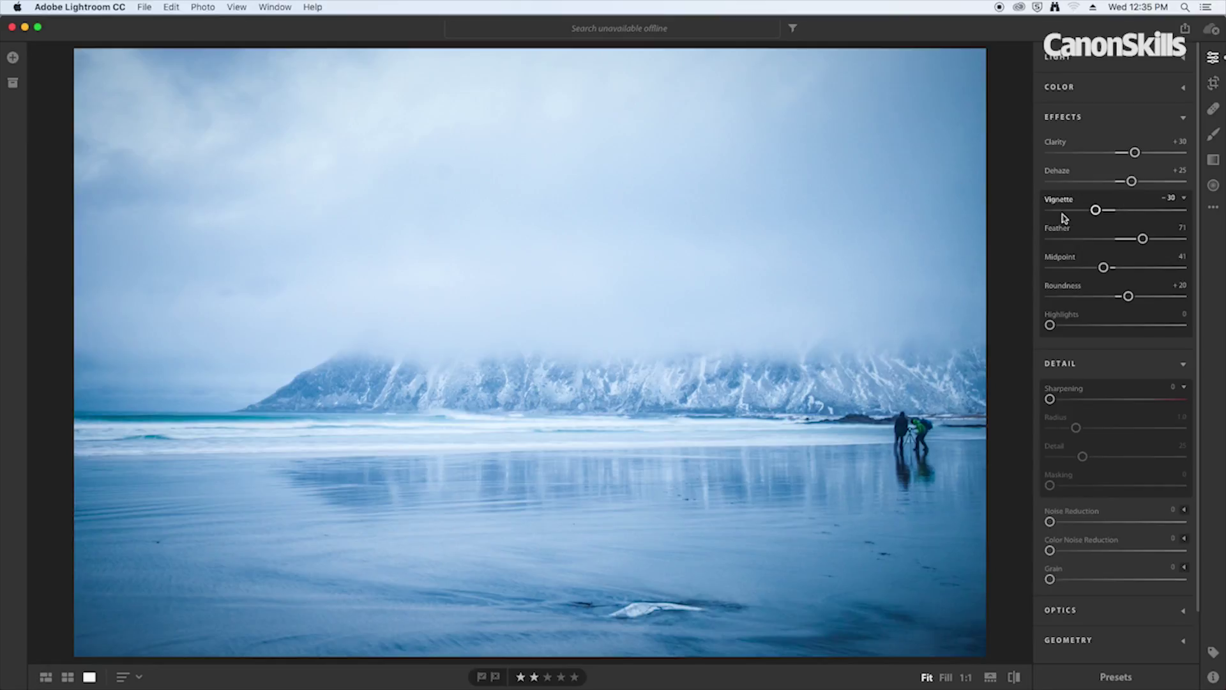
pyautogui.moveTo(1098, 212); pyautogui.dragTo(1096, 212)
pyautogui.click(1170, 198)
pyautogui.write('-3')
pyautogui.press('Return')
pyautogui.write('5')
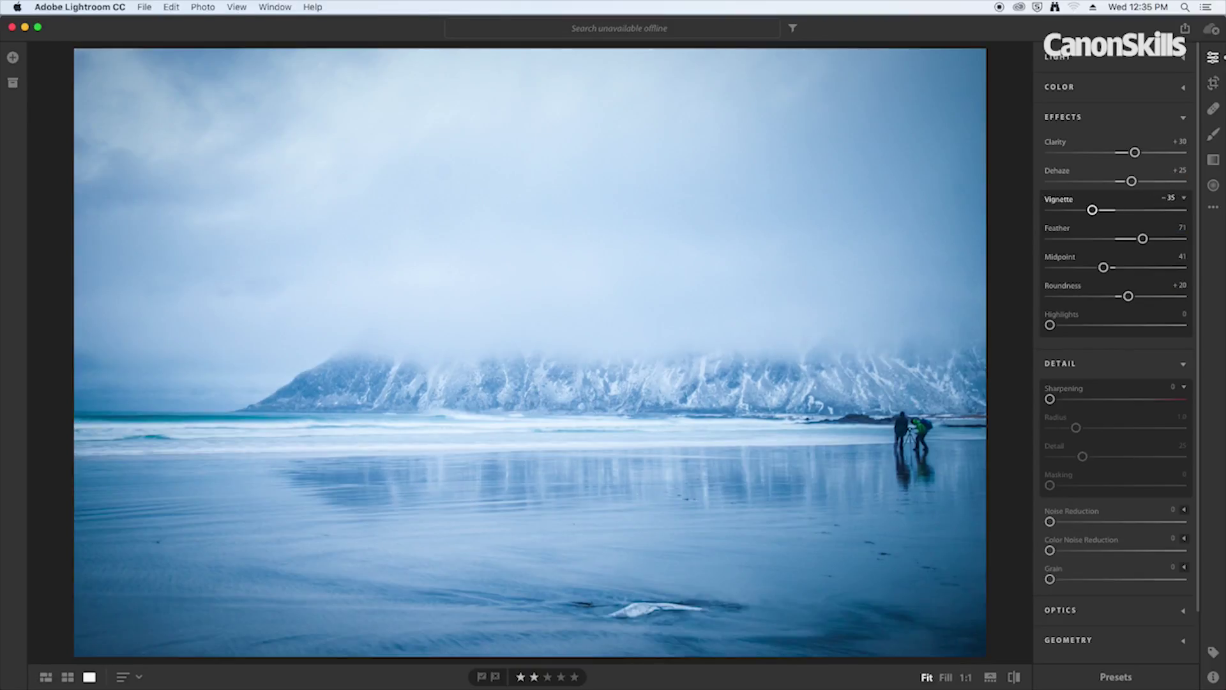
# Try a Sharpening amount of 66, judging it on the two people on the beach at 1:1.
pyautogui.click(1185, 366)
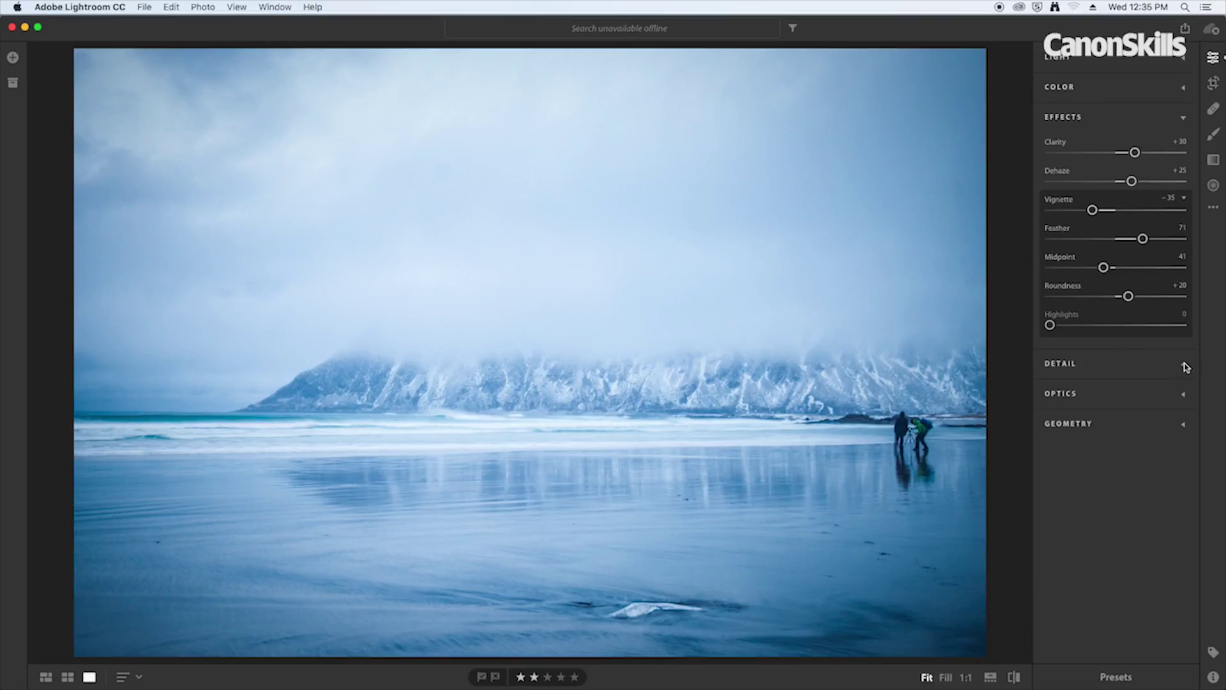
pyautogui.click(1185, 366)
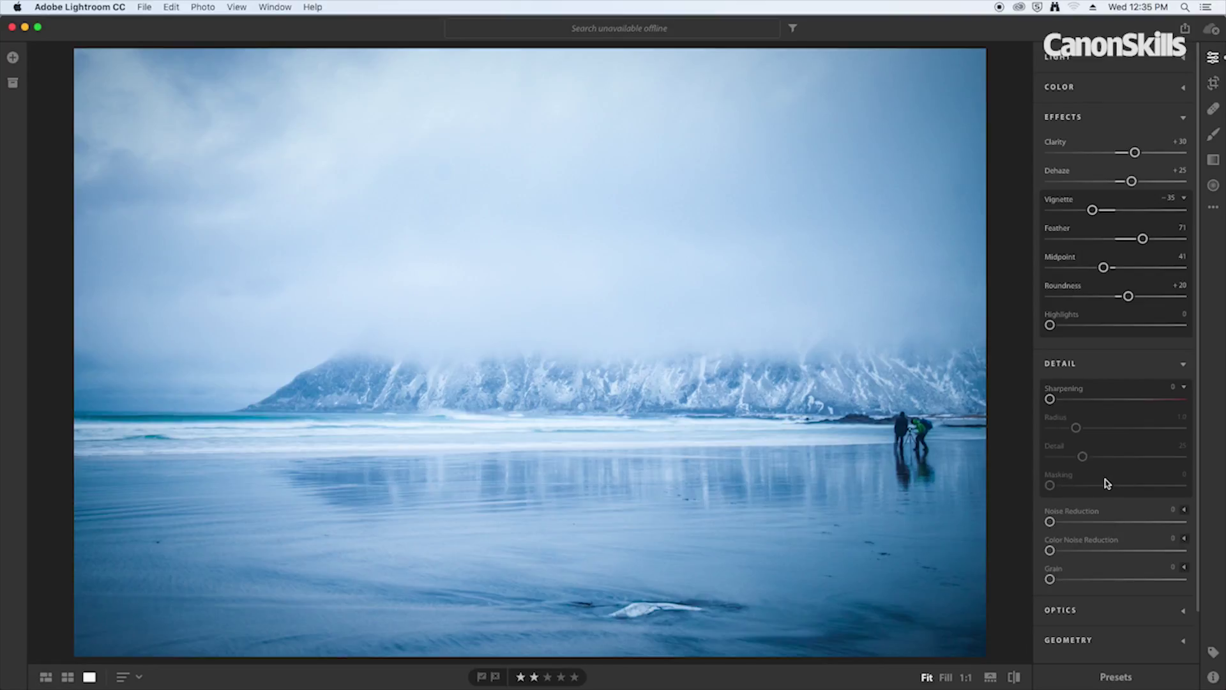
pyautogui.click(875, 428)
pyautogui.moveTo(890, 419); pyautogui.dragTo(603, 348)
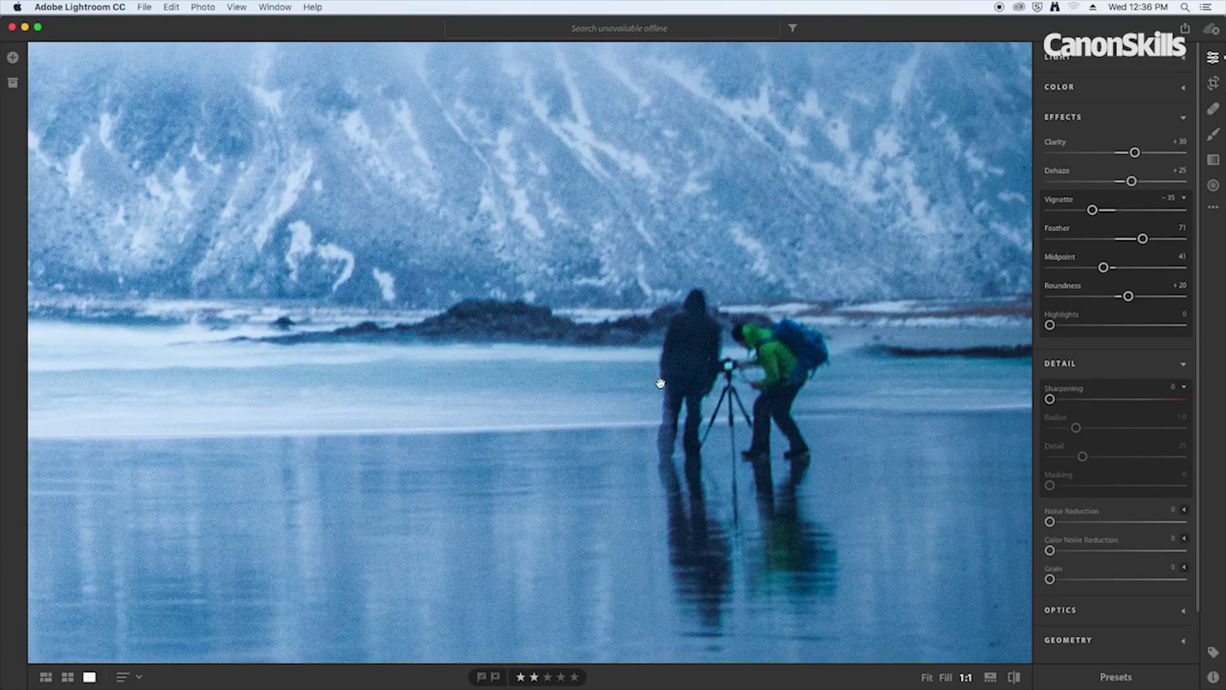
pyautogui.moveTo(566, 284); pyautogui.dragTo(500, 213)
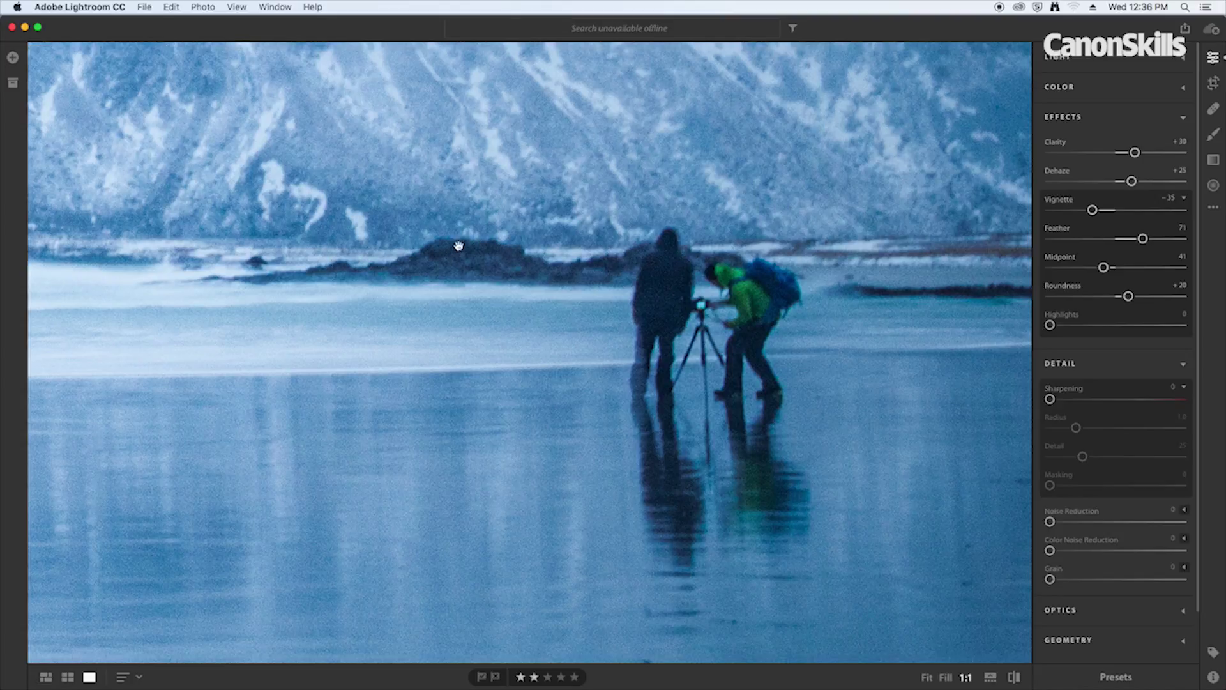
pyautogui.moveTo(585, 233); pyautogui.dragTo(627, 307)
pyautogui.moveTo(529, 185); pyautogui.dragTo(580, 233)
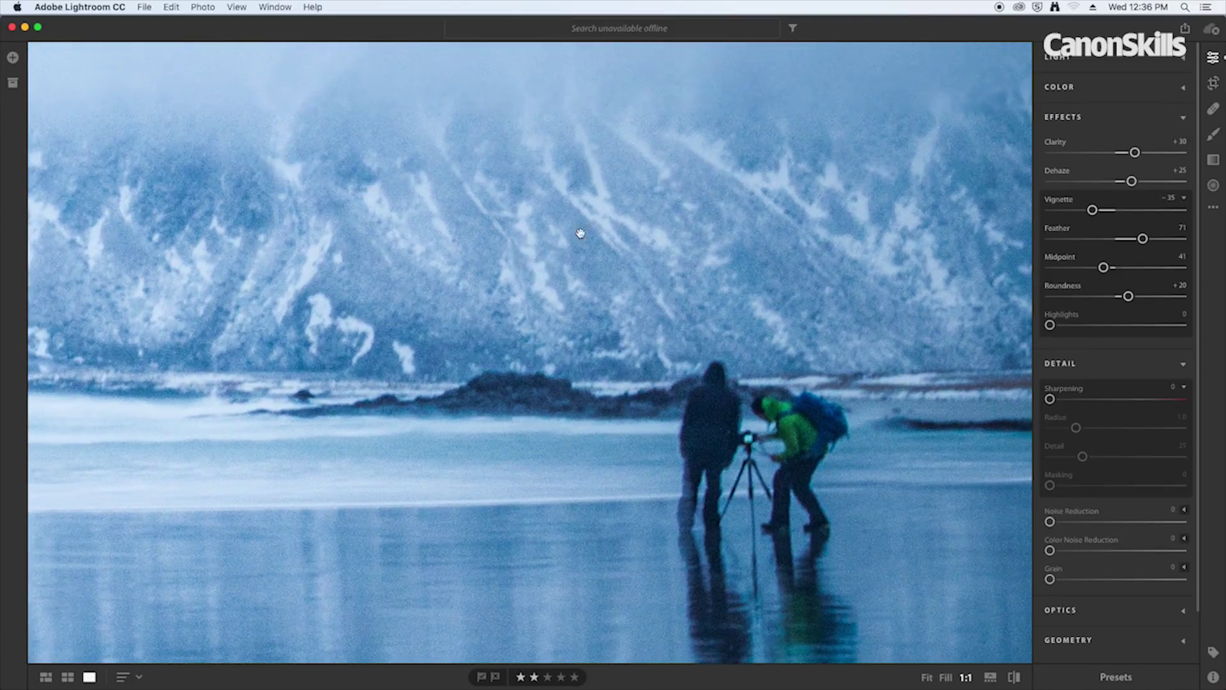
pyautogui.moveTo(735, 257); pyautogui.dragTo(764, 201)
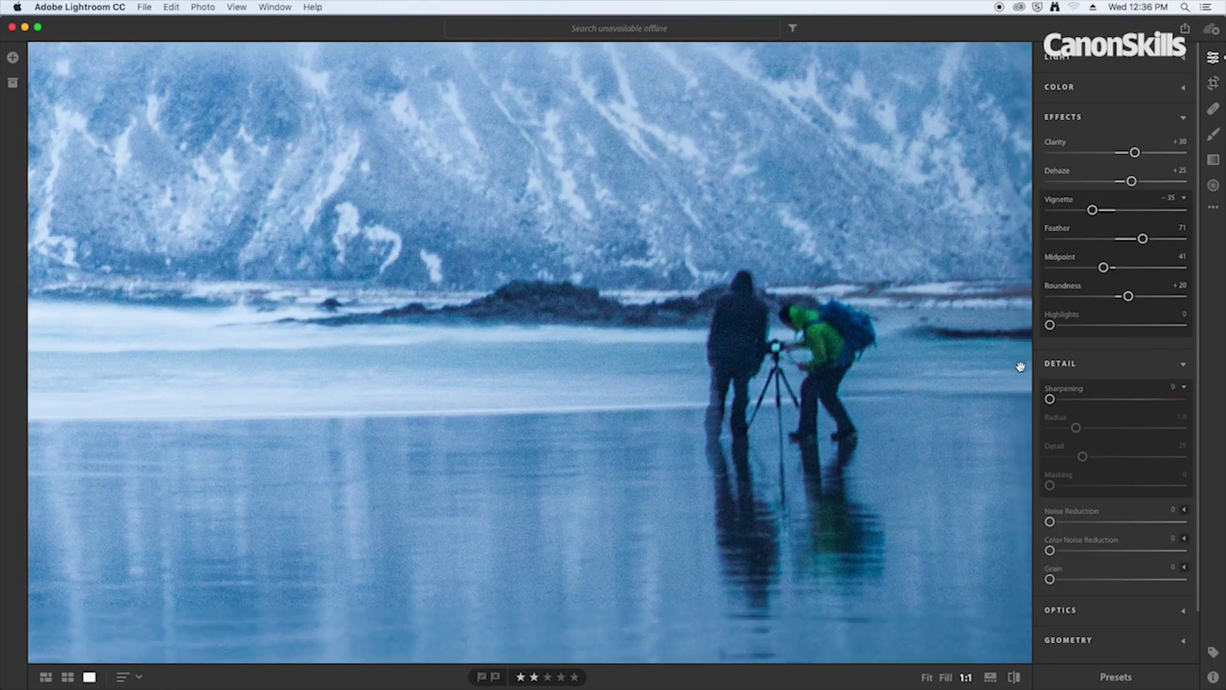
pyautogui.moveTo(1076, 399); pyautogui.dragTo(1105, 401)
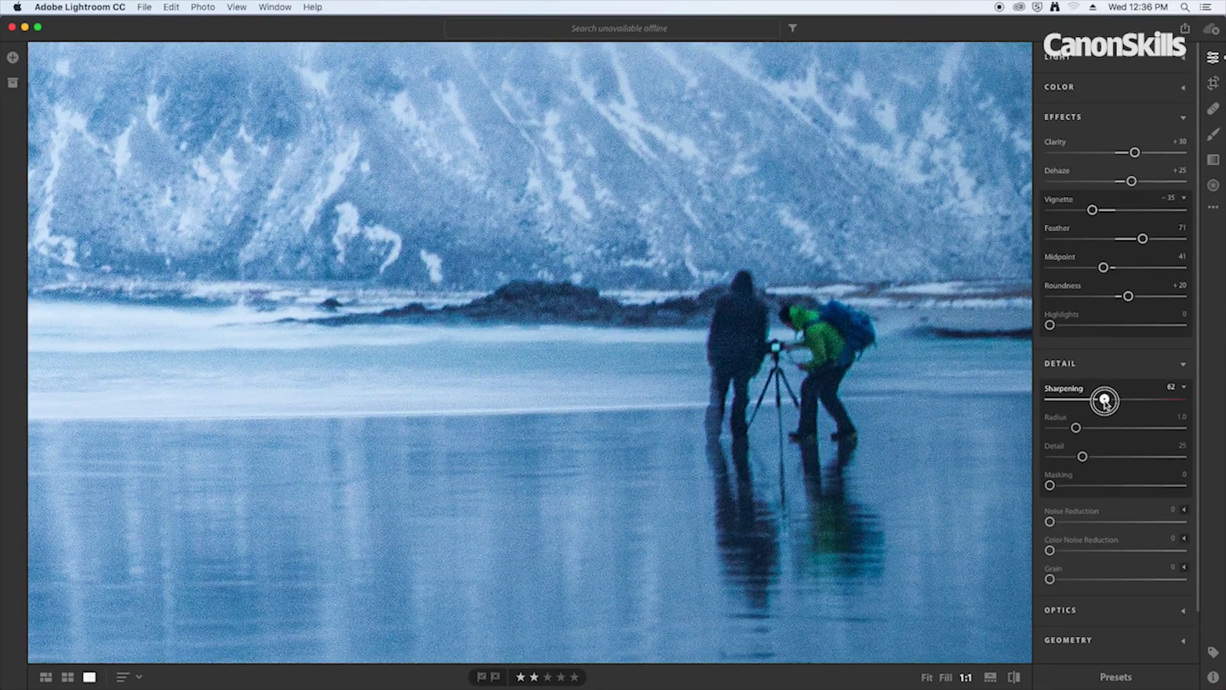
pyautogui.moveTo(1105, 401); pyautogui.dragTo(1107, 399)
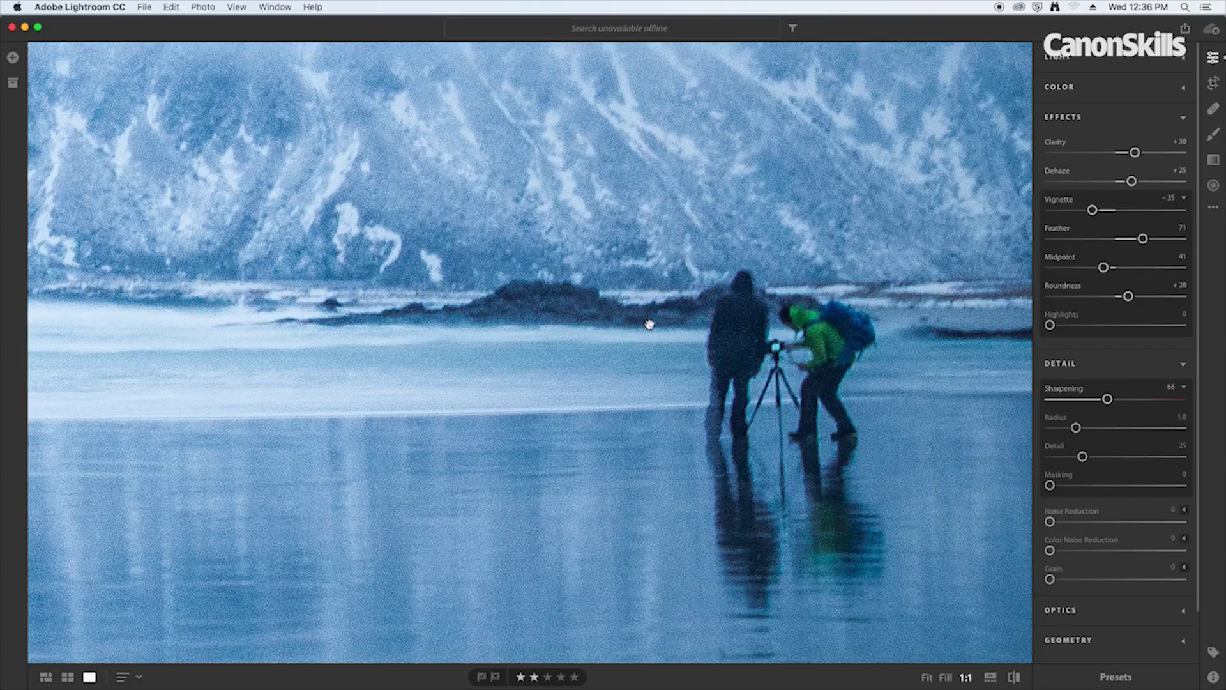
pyautogui.click(588, 314)
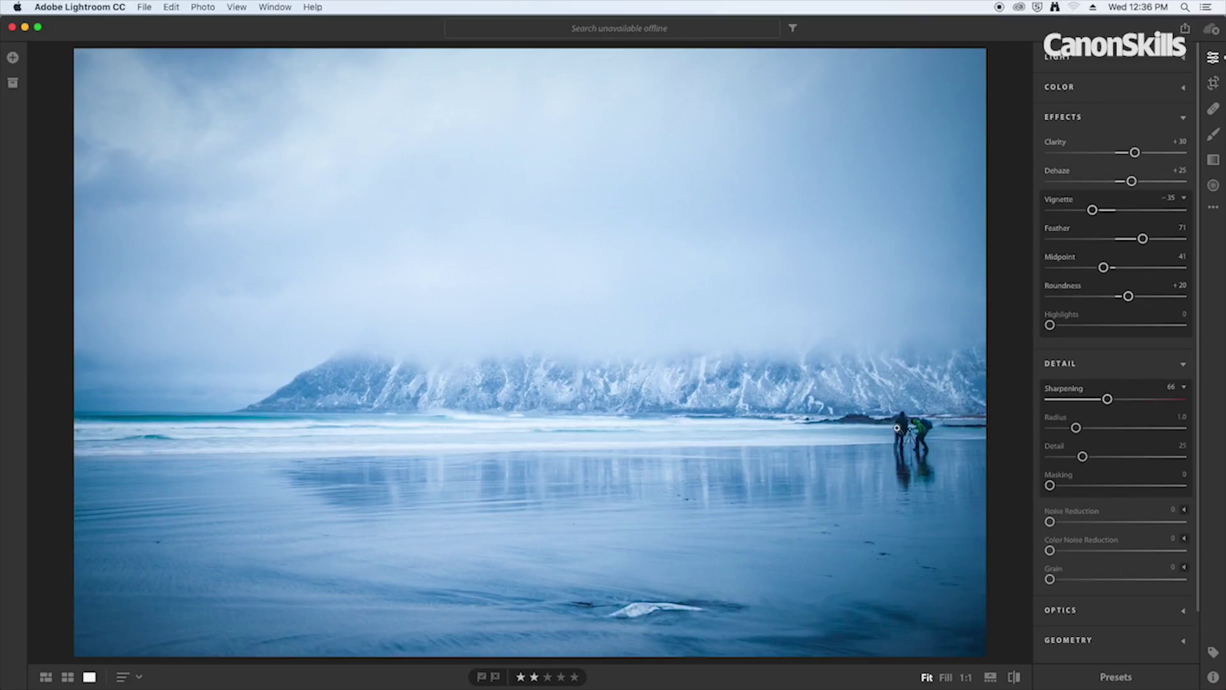
# Raise the Sharpening amount to 99 and set its Radius to 2.0 after trying 3.0.
pyautogui.click(897, 428)
pyautogui.moveTo(881, 416); pyautogui.dragTo(718, 390)
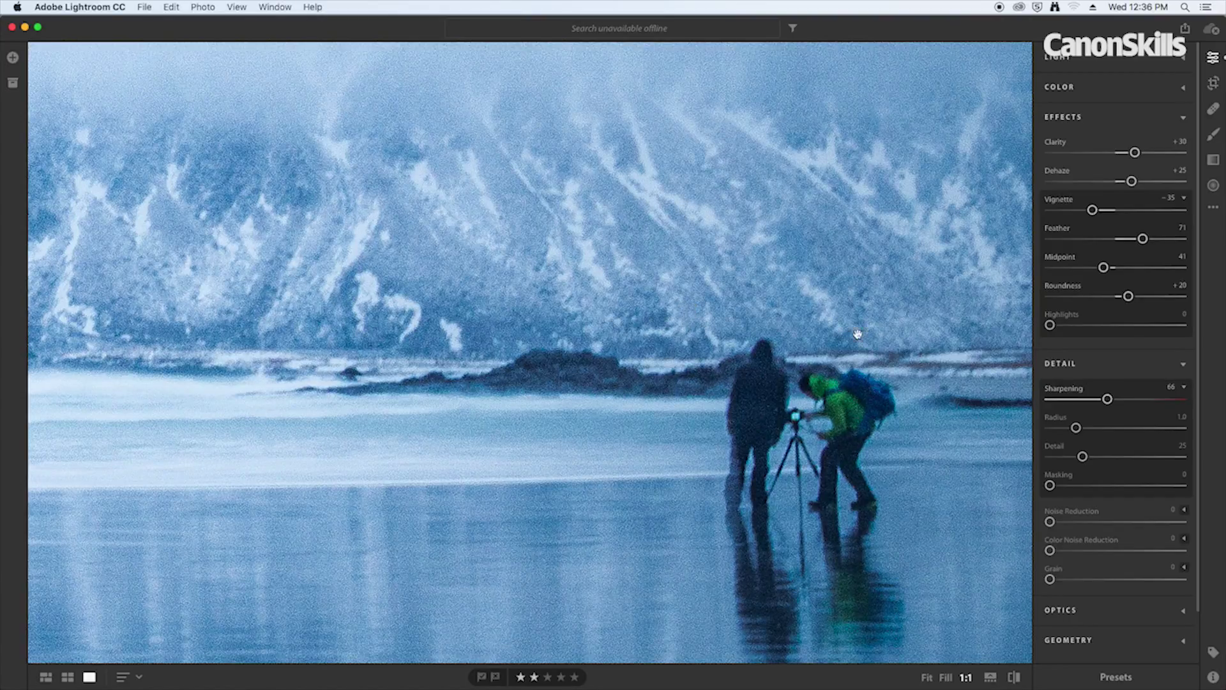
pyautogui.moveTo(1077, 430); pyautogui.dragTo(1177, 433)
pyautogui.click(1137, 400)
pyautogui.click(1049, 428)
pyautogui.click(1183, 429)
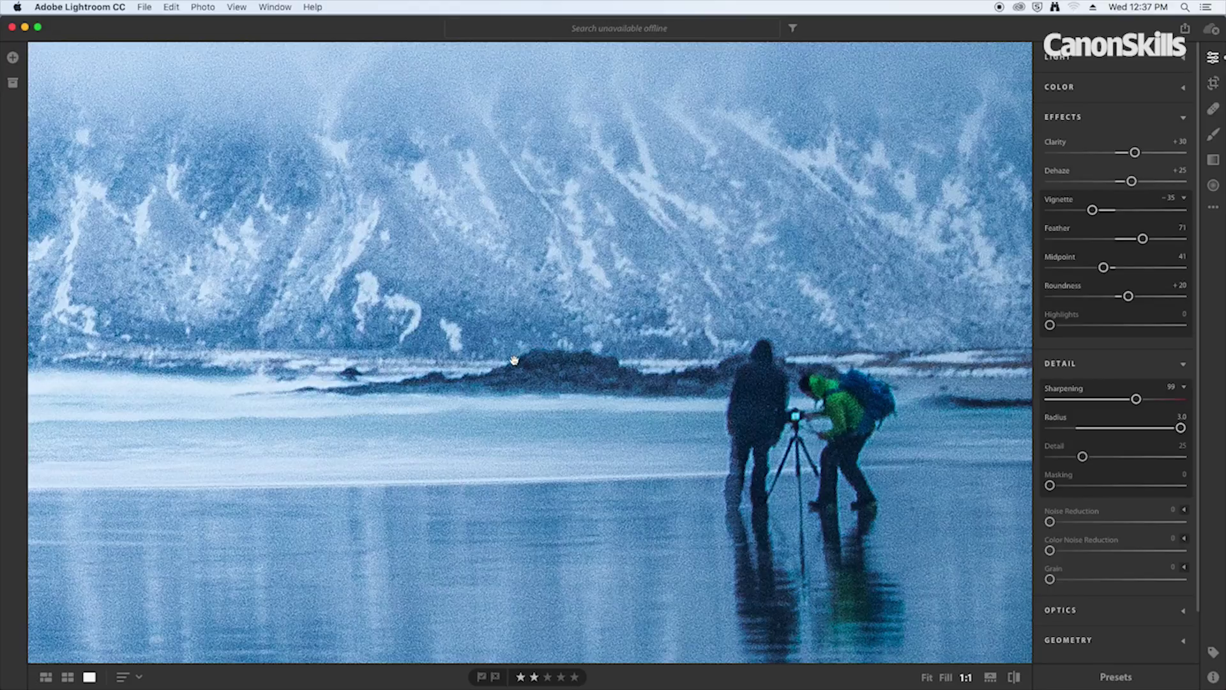
pyautogui.click(1120, 430)
pyautogui.moveTo(1120, 430); pyautogui.dragTo(1086, 428)
pyautogui.moveTo(1181, 428); pyautogui.dragTo(1129, 428)
pyautogui.click(628, 350)
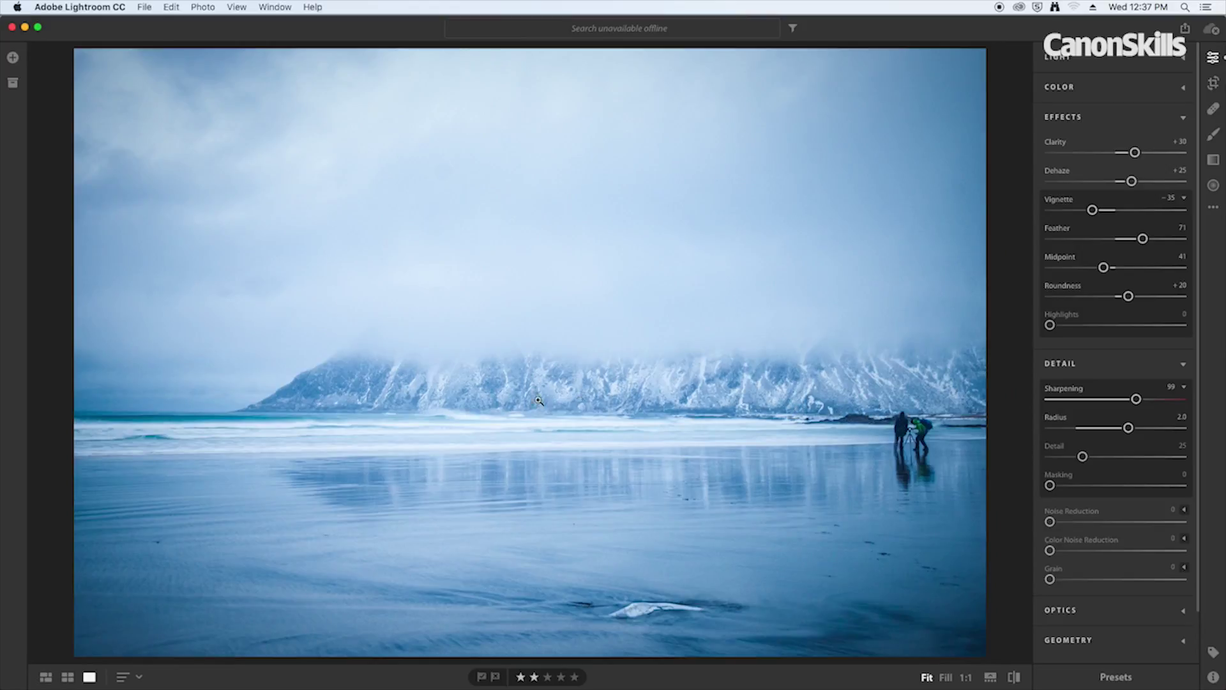
# Set the Sharpening amount to 100, and try a higher sharpening Detail before returning it to 25.
pyautogui.moveTo(1136, 400)
pyautogui.mouseDown()
pyautogui.moveTo(1055, 401)
pyautogui.moveTo(1137, 400)
pyautogui.mouseUp()
pyautogui.click(857, 424)
pyautogui.click(1161, 457)
pyautogui.moveTo(1162, 457); pyautogui.dragTo(1082, 459)
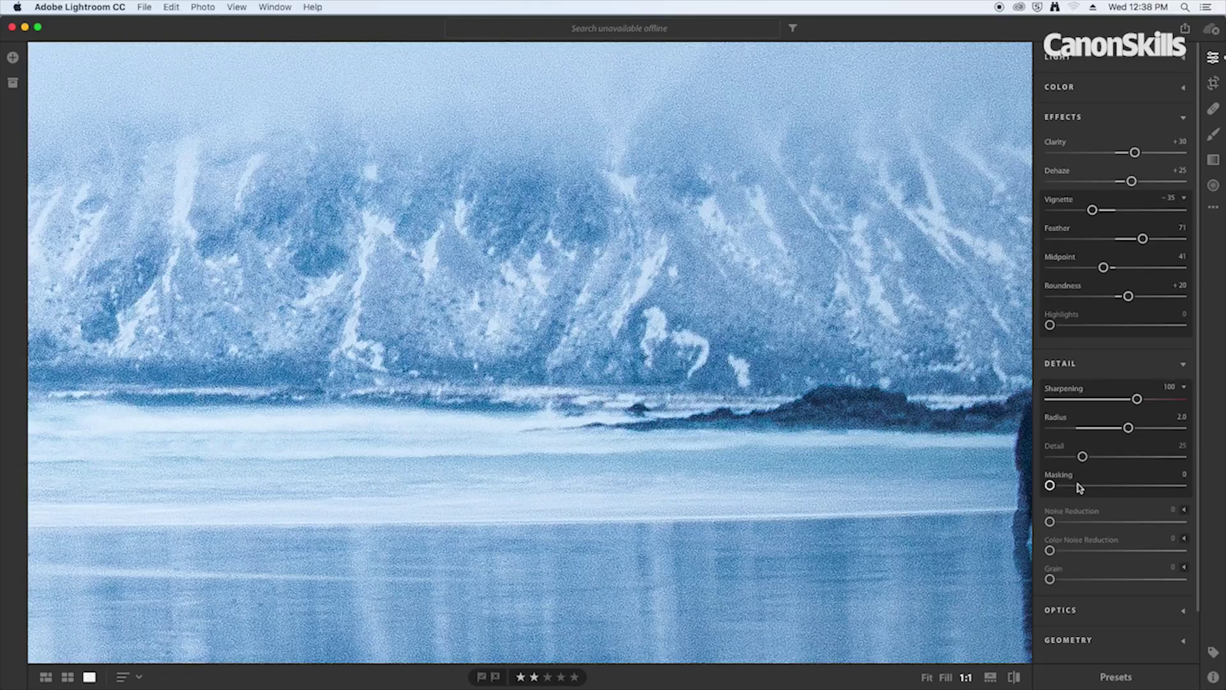
# Compare sharpening Masking at 77 and 0 on the sky and mountain, and set it to 100.
pyautogui.moveTo(1050, 487); pyautogui.dragTo(1150, 489)
pyautogui.moveTo(635, 299); pyautogui.dragTo(583, 416)
pyautogui.moveTo(536, 286); pyautogui.dragTo(521, 345)
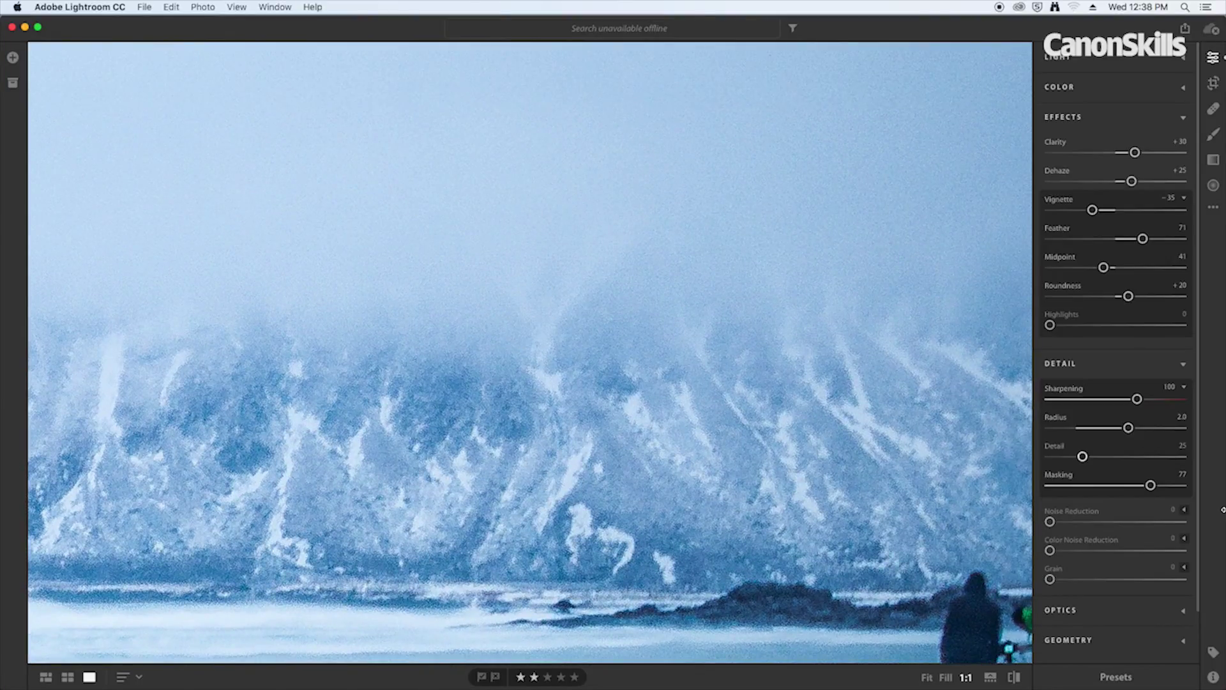
pyautogui.doubleClick(1057, 489)
pyautogui.click(1179, 488)
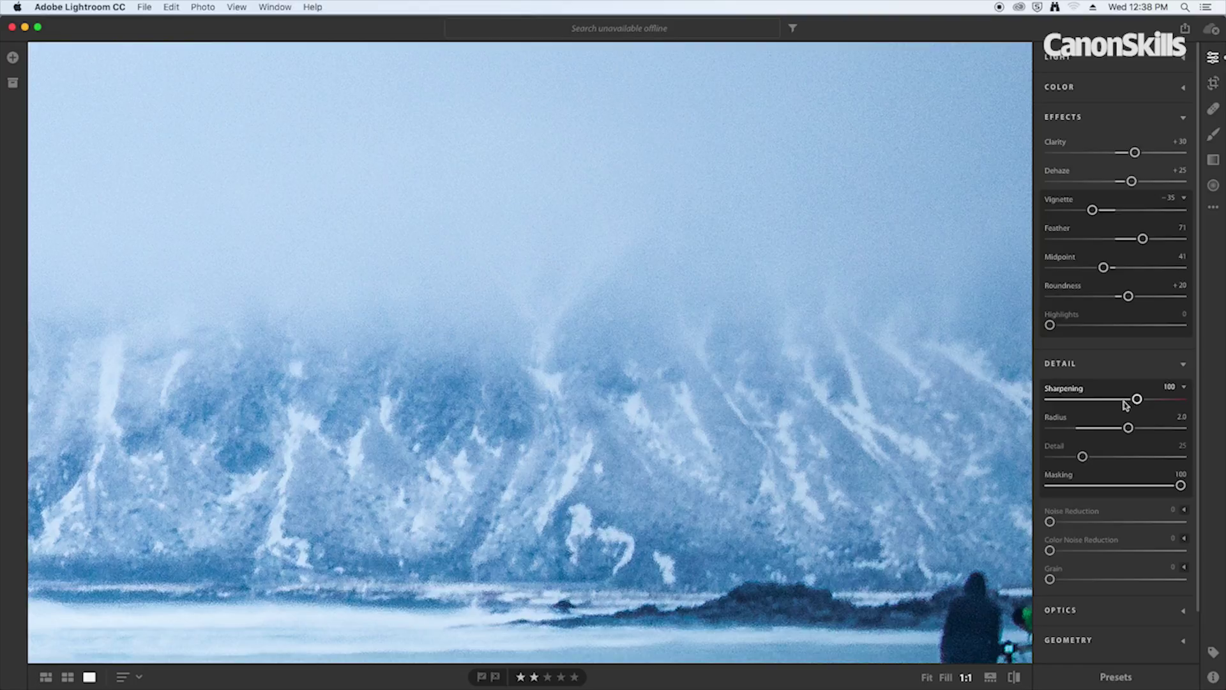
# Set the sharpening Masking to 35 and view the whole photo.
pyautogui.moveTo(1182, 487); pyautogui.dragTo(1093, 486)
pyautogui.click(1175, 476)
pyautogui.write('35')
pyautogui.press('Return')
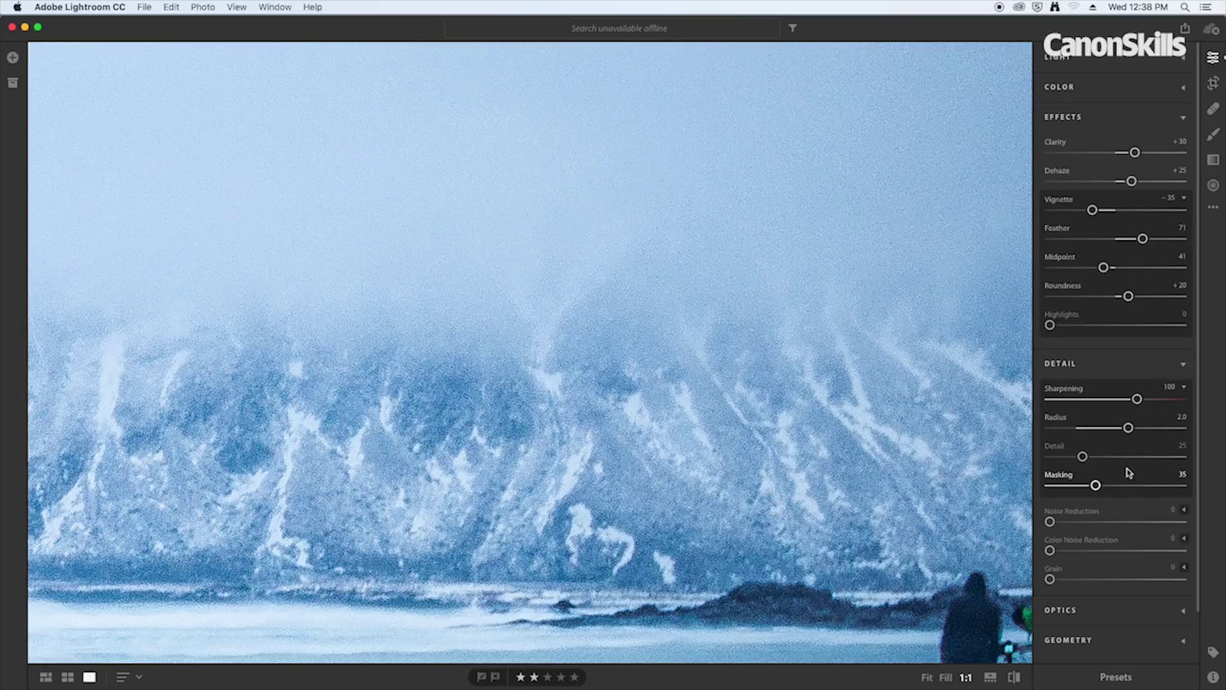
pyautogui.click(737, 362)
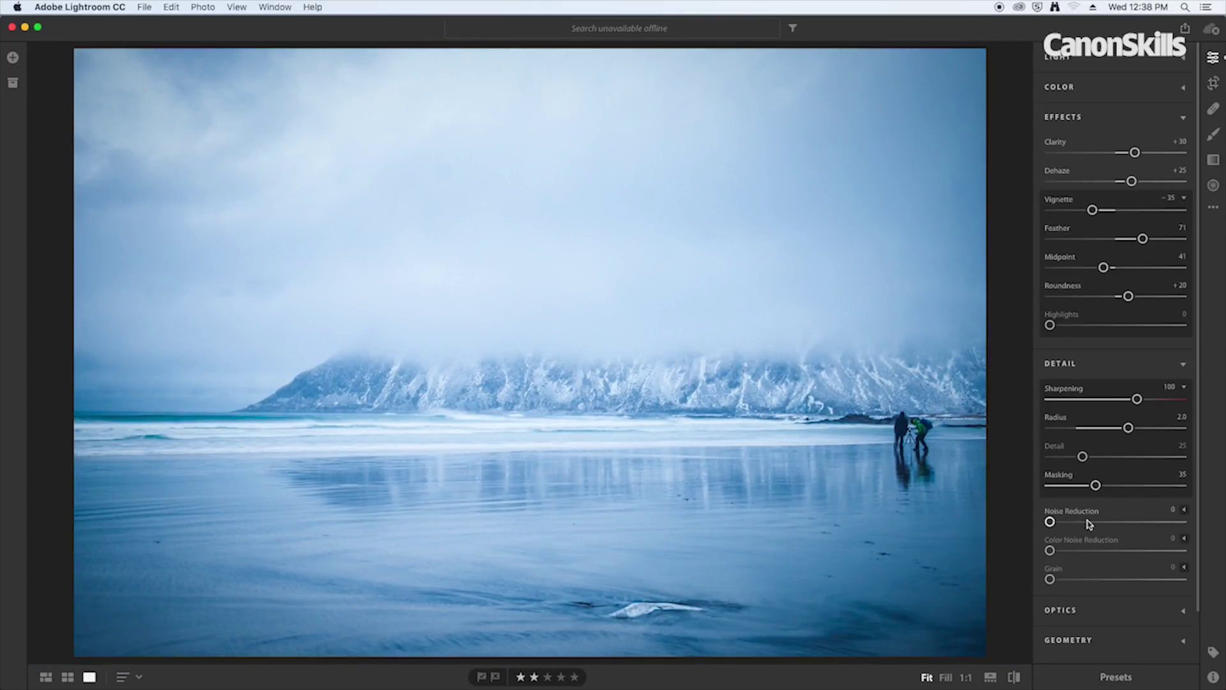
# Check the Noise Reduction sub-options, and examine the noise in the sky, mountain, water and people at 1:1.
pyautogui.click(1185, 510)
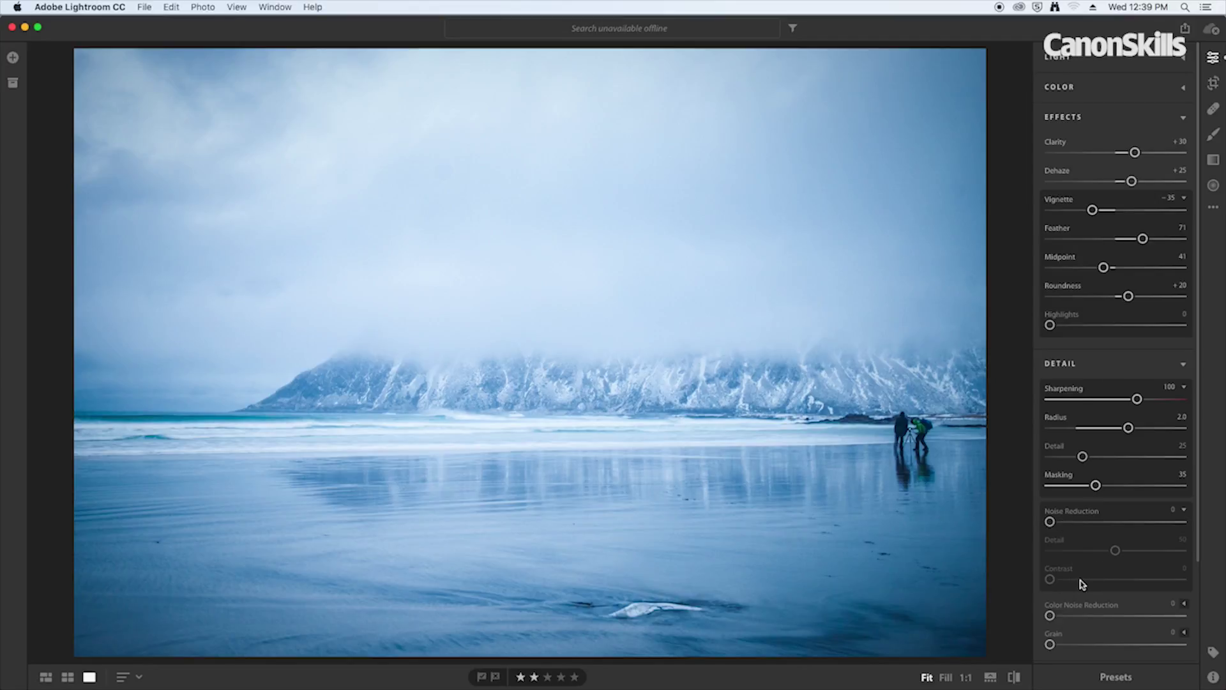
pyautogui.click(1184, 510)
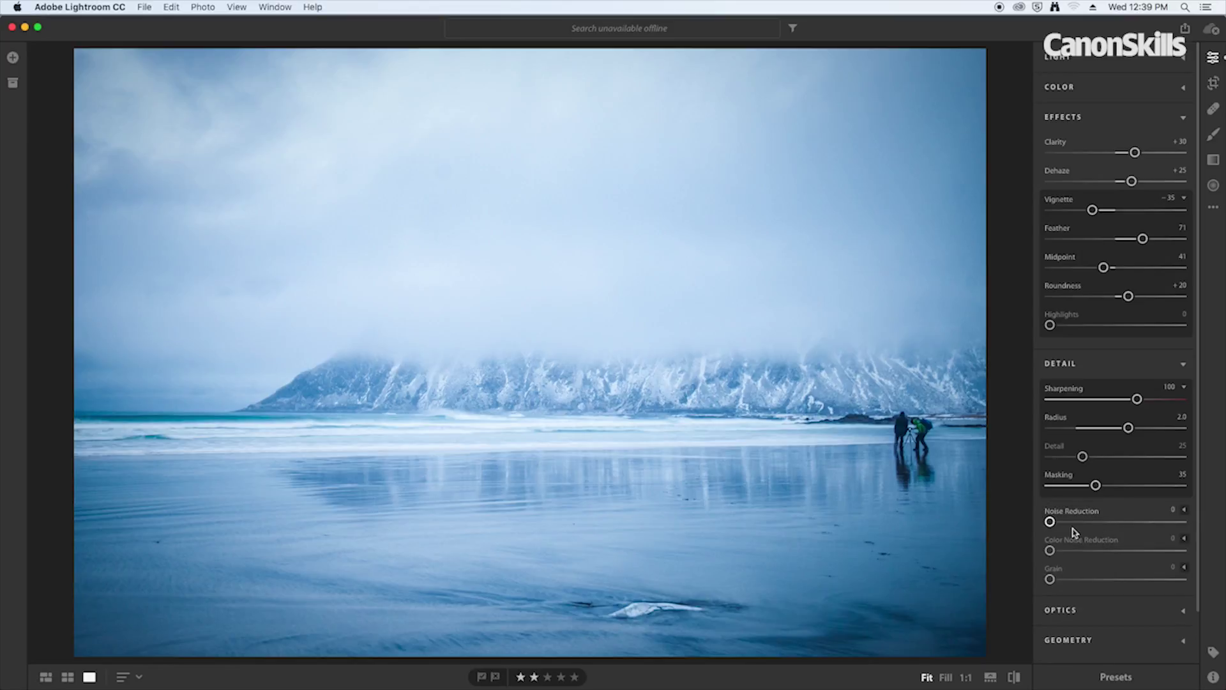
pyautogui.click(857, 417)
pyautogui.moveTo(876, 438); pyautogui.dragTo(706, 419)
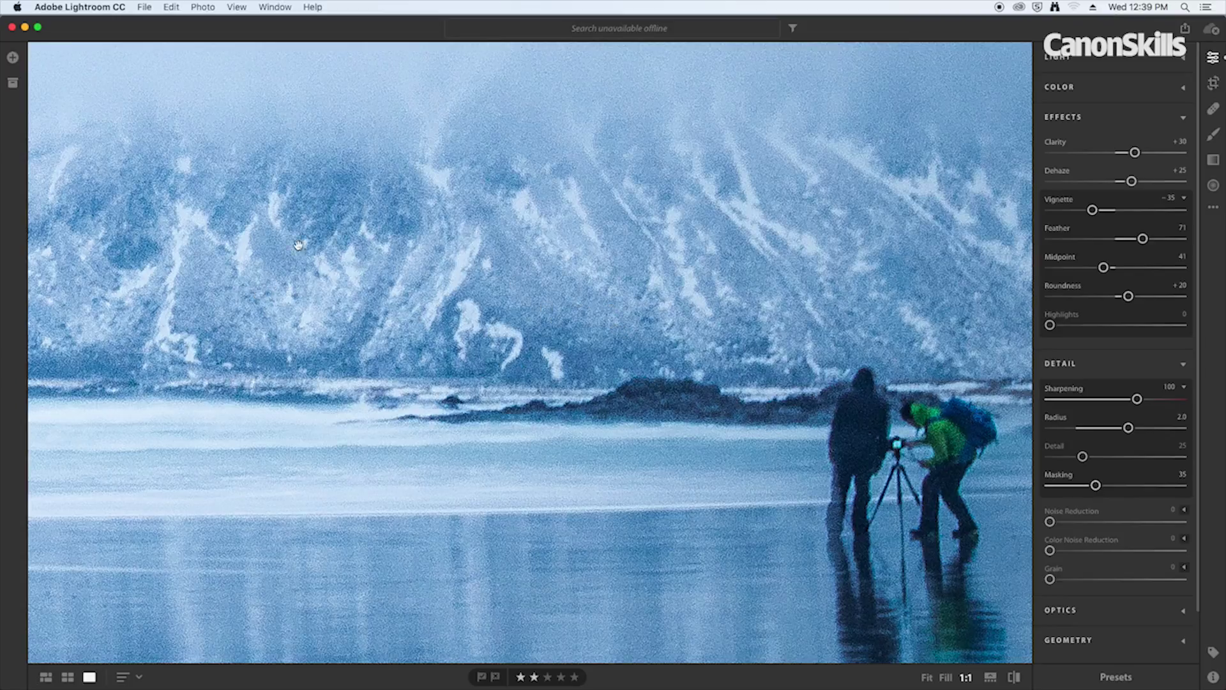
pyautogui.moveTo(393, 160); pyautogui.dragTo(403, 309)
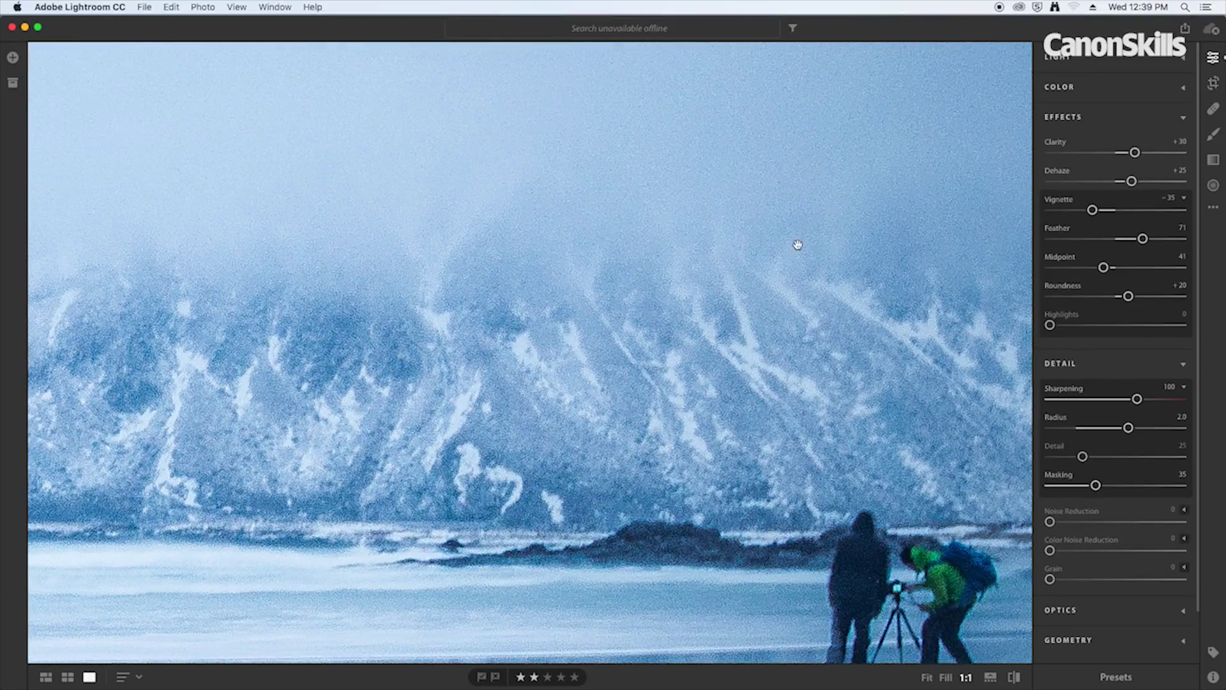
pyautogui.moveTo(798, 244); pyautogui.dragTo(544, 296)
pyautogui.moveTo(663, 286); pyautogui.dragTo(797, 187)
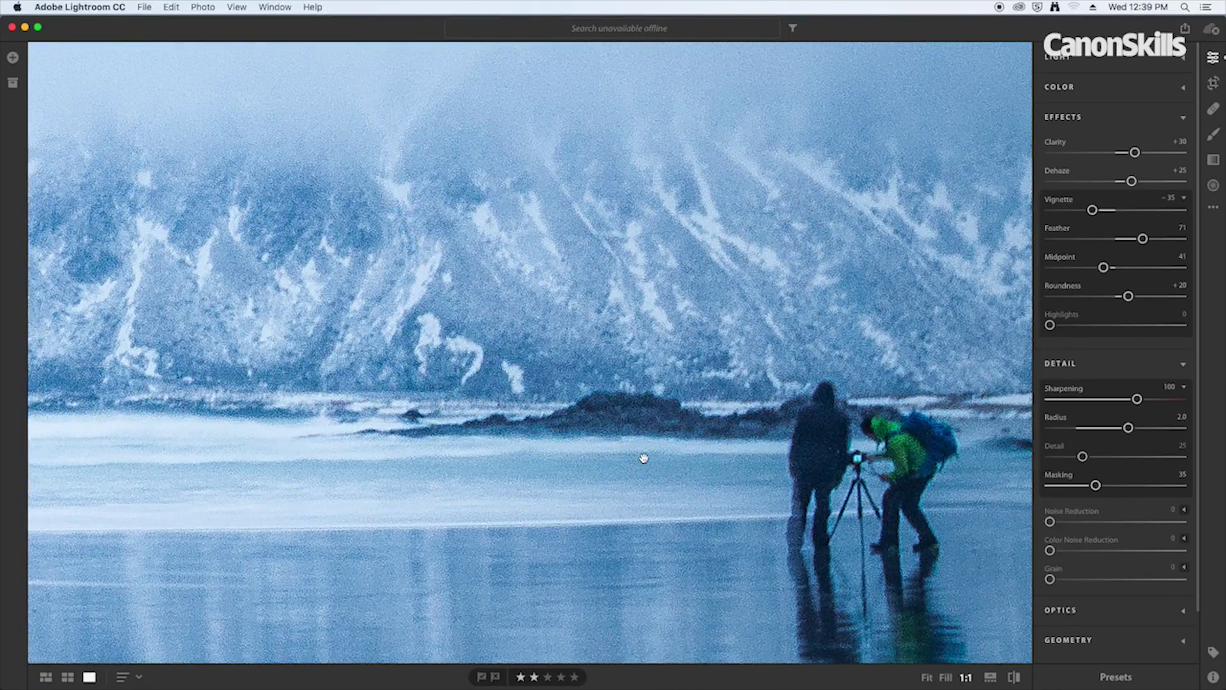
pyautogui.moveTo(550, 471); pyautogui.dragTo(766, 279)
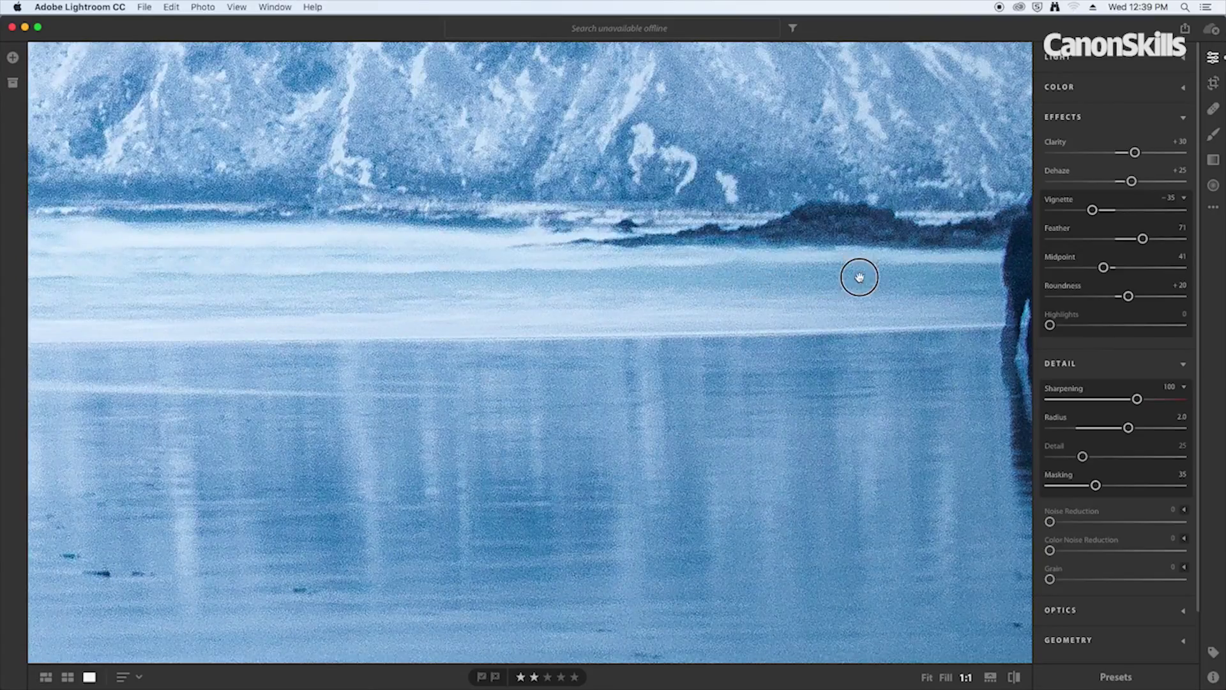
pyautogui.moveTo(860, 276); pyautogui.dragTo(455, 428)
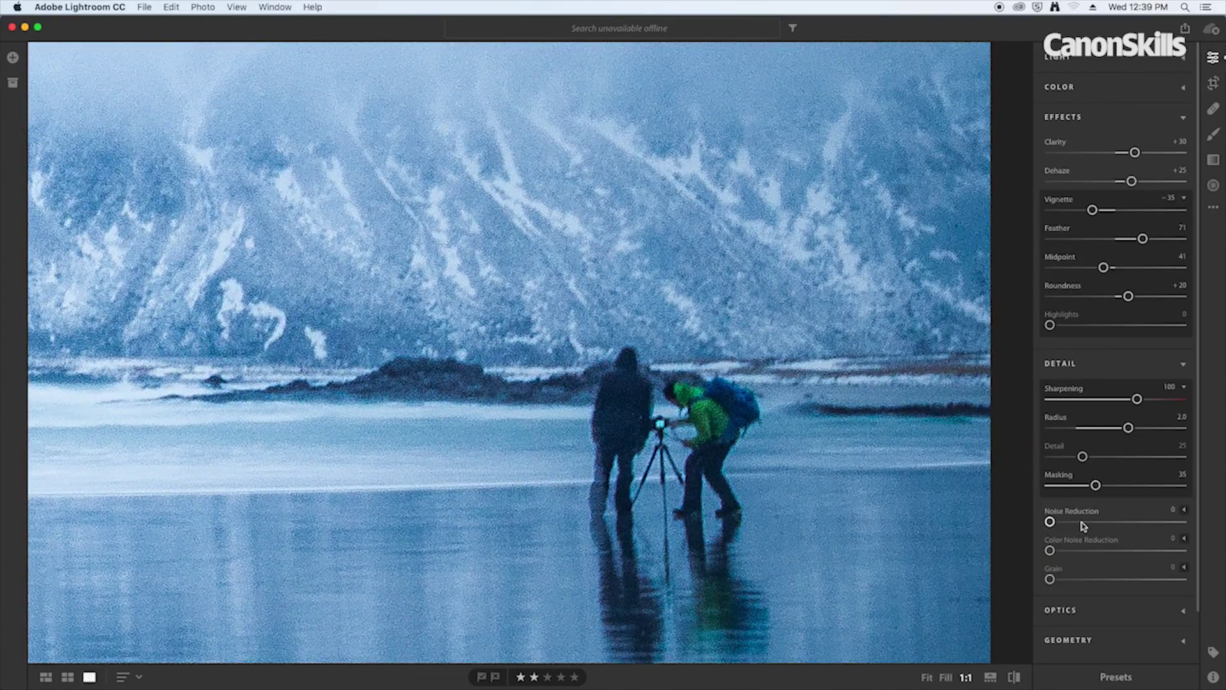
# Try Noise Reduction at 100, judging it on the full photo and on the mountain at 1:1.
pyautogui.moveTo(1084, 526); pyautogui.dragTo(1182, 525)
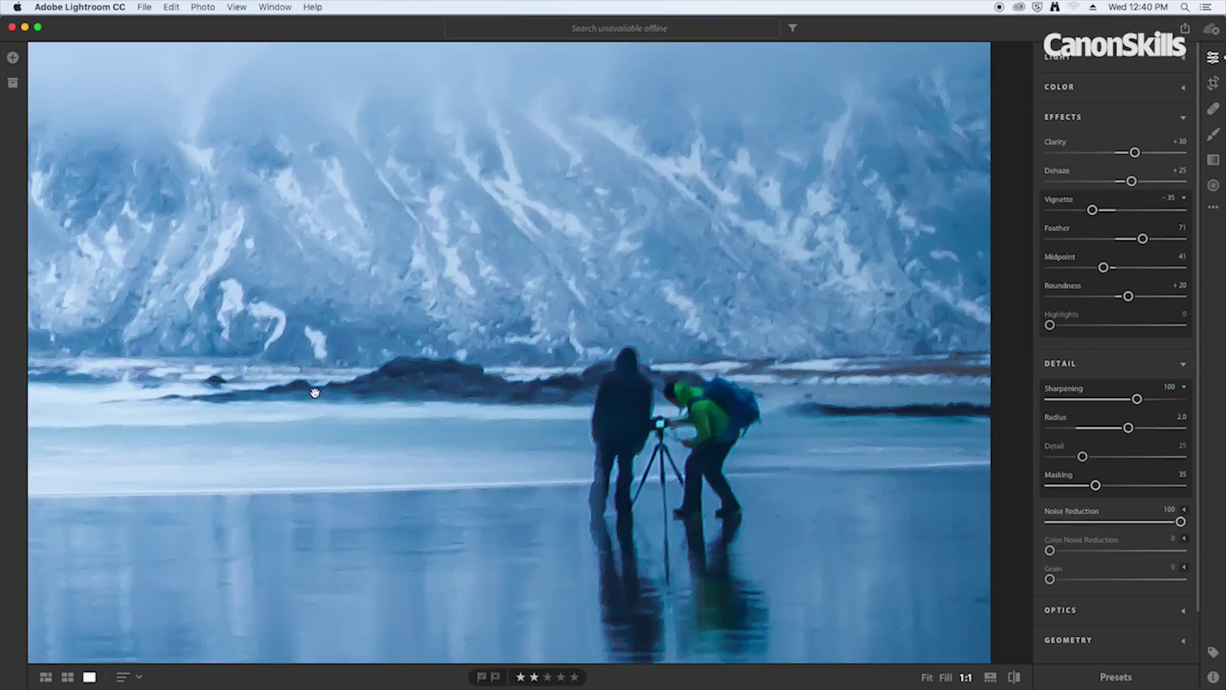
pyautogui.click(473, 404)
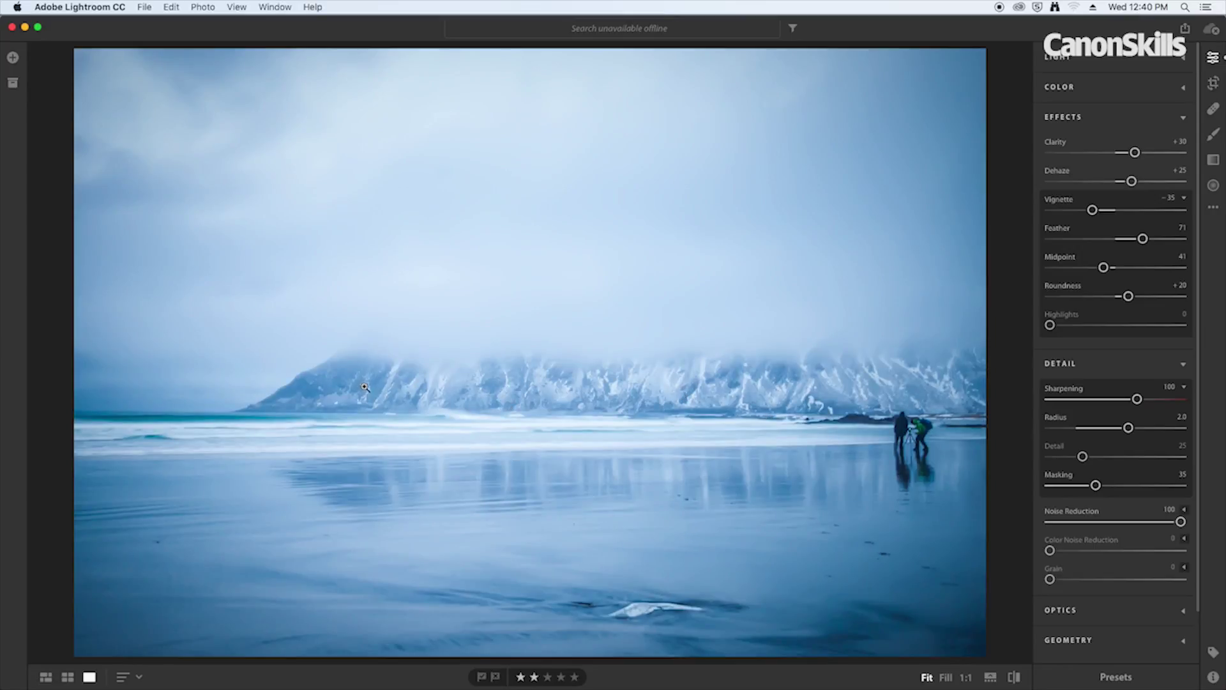
pyautogui.click(630, 400)
pyautogui.moveTo(849, 405); pyautogui.dragTo(463, 362)
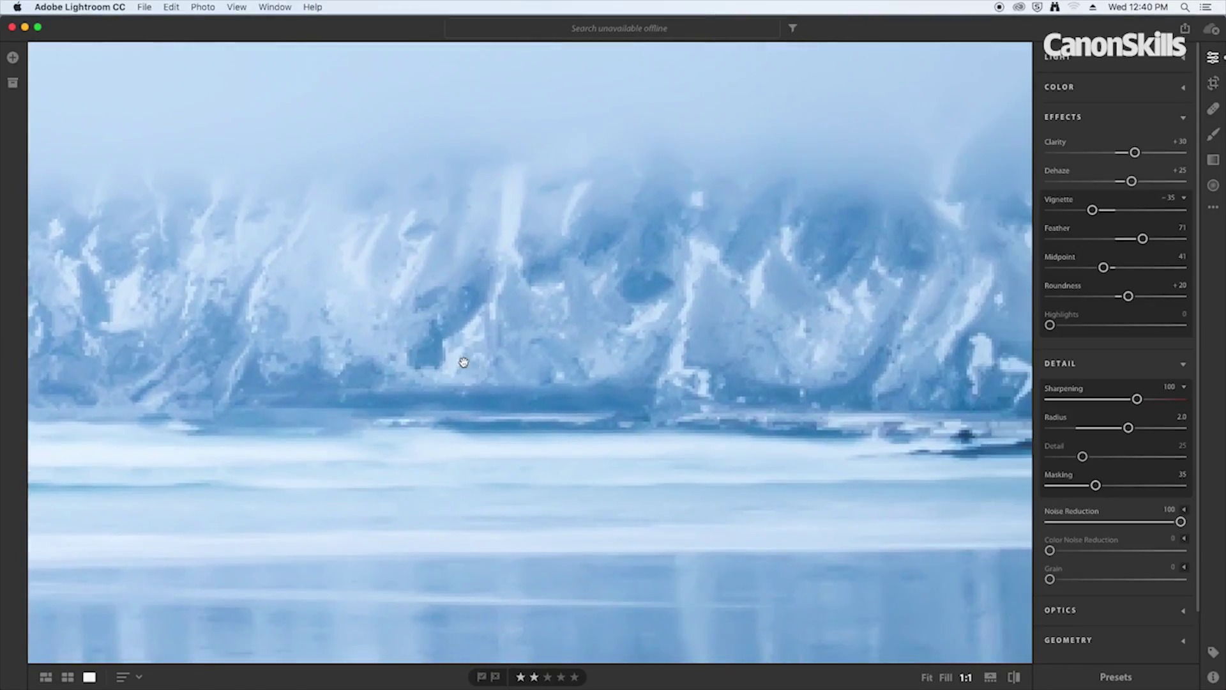
# Set Noise Reduction to 36 after trying 23, checking the mountain, people and sky at 1:1.
pyautogui.click(1080, 523)
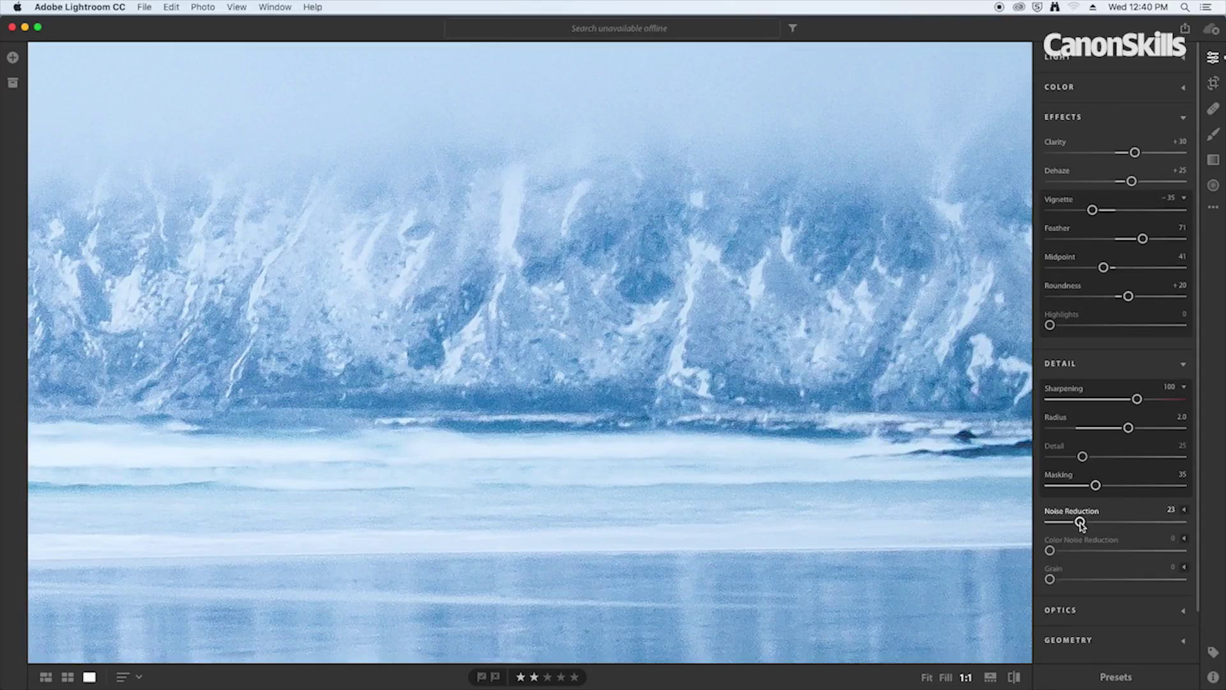
pyautogui.moveTo(1080, 523)
pyautogui.mouseDown()
pyautogui.moveTo(1041, 522)
pyautogui.moveTo(1098, 523)
pyautogui.mouseUp()
pyautogui.moveTo(754, 391); pyautogui.dragTo(512, 385)
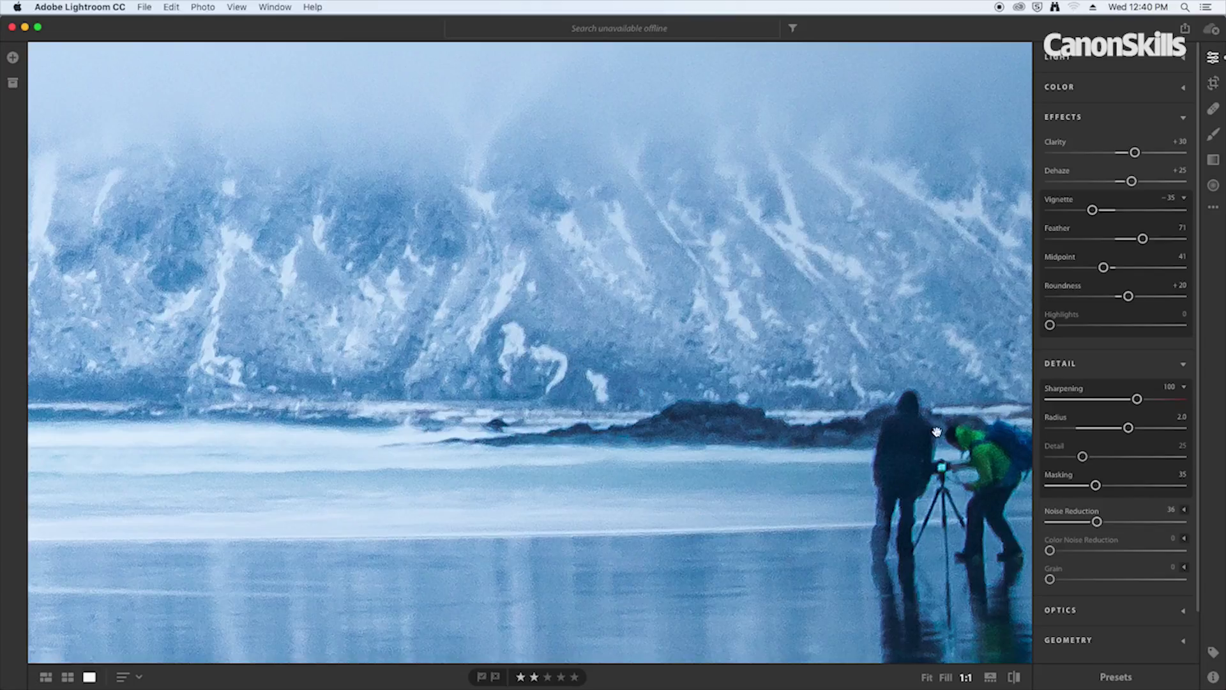
pyautogui.moveTo(602, 205); pyautogui.dragTo(607, 377)
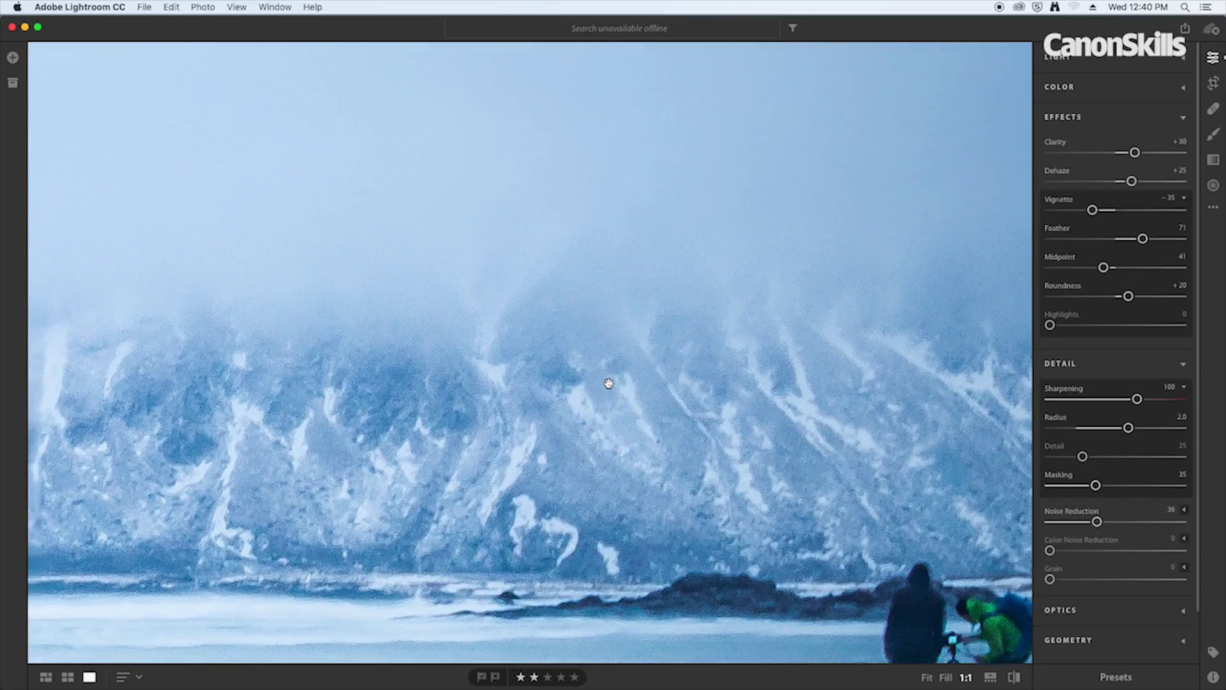
pyautogui.moveTo(583, 198); pyautogui.dragTo(604, 294)
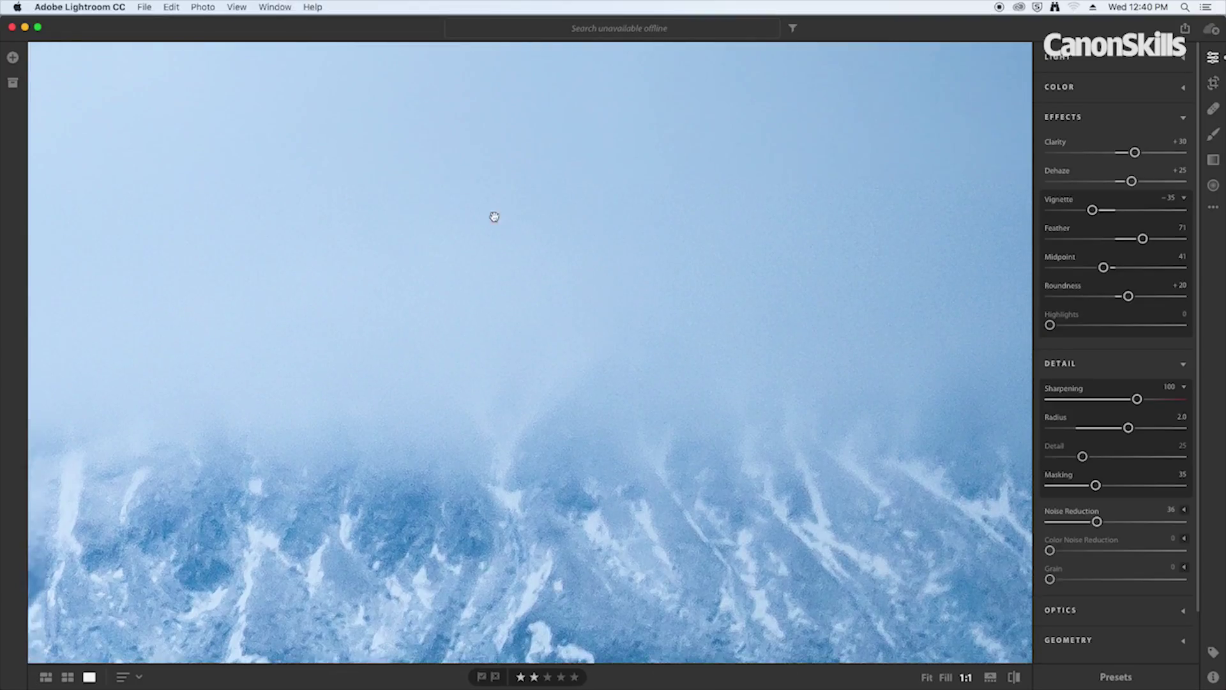
pyautogui.scroll(-5, 682, 296)
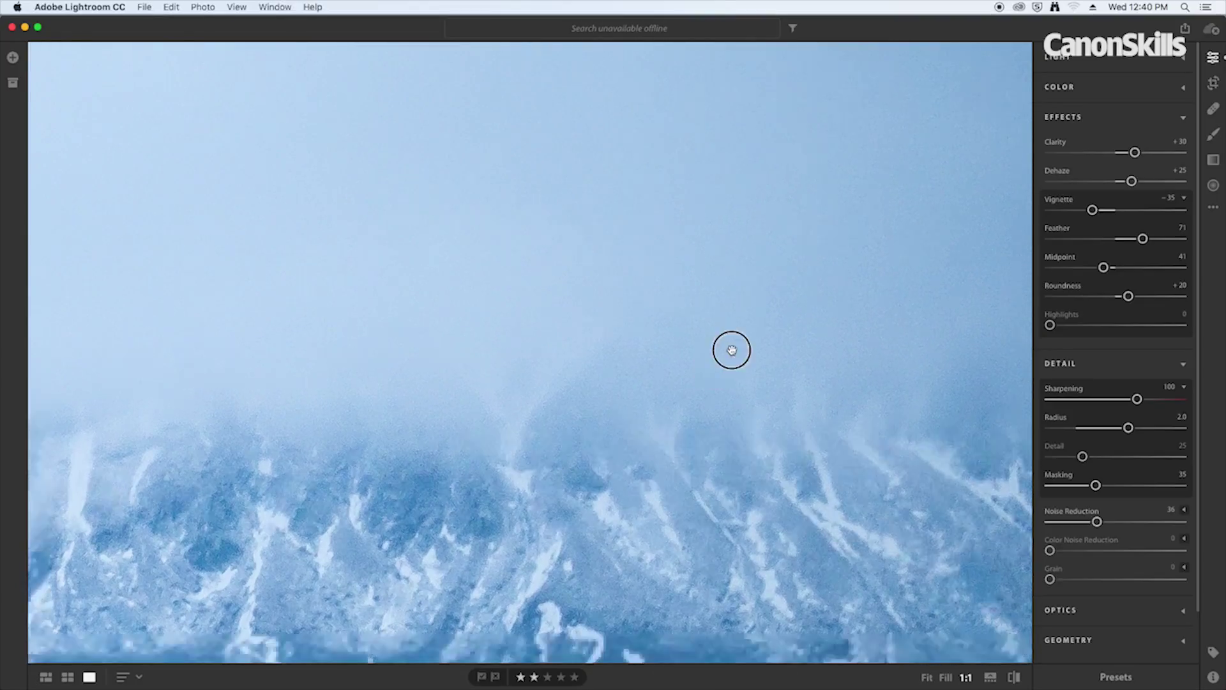
pyautogui.scroll(-5, 780, 382)
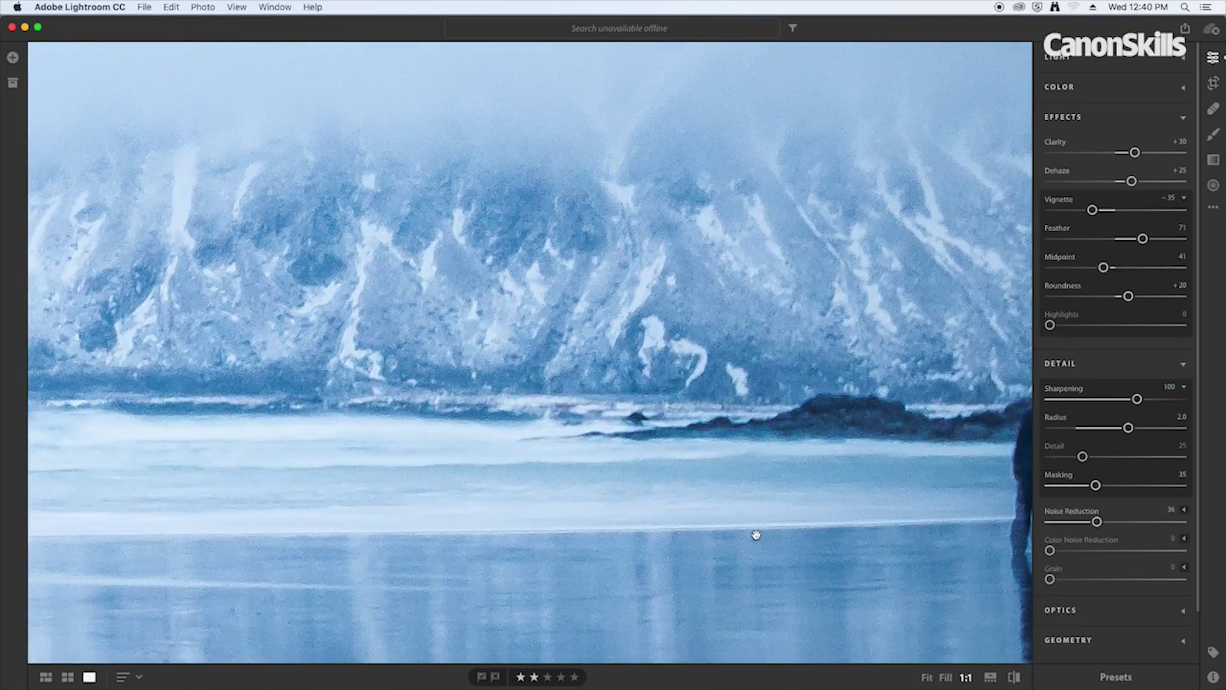
pyautogui.click(782, 398)
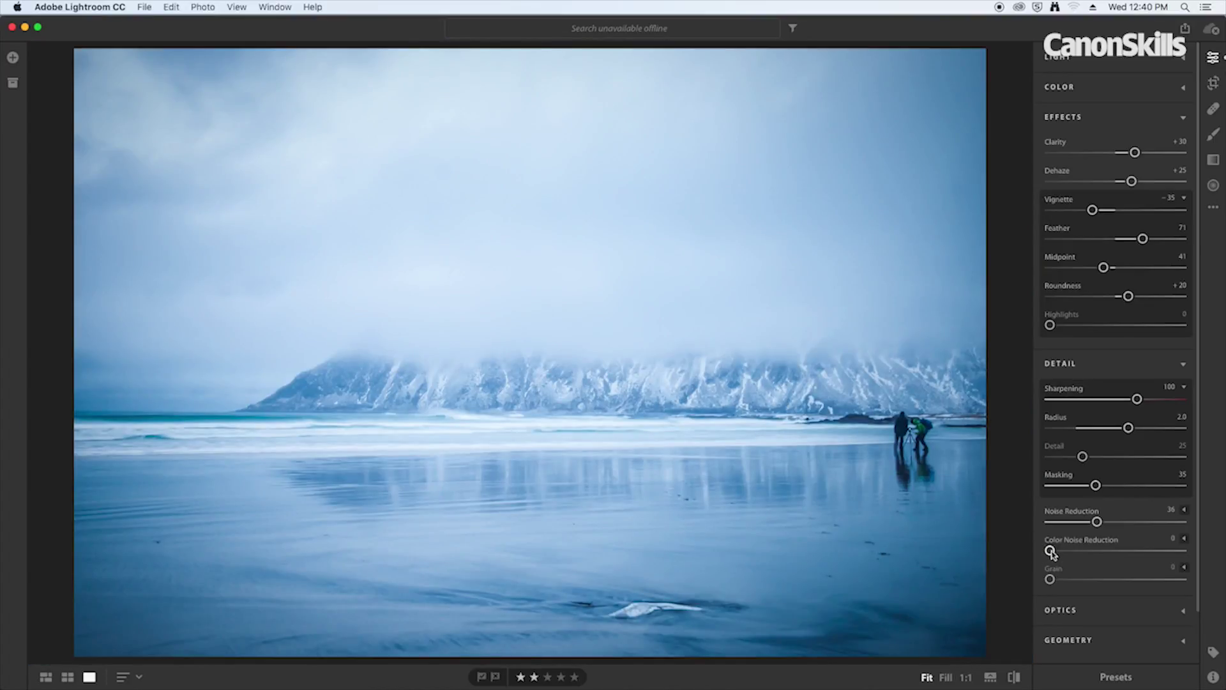
# Try Color Noise Reduction at 94 on the two people at 1:1, and return it to 0.
pyautogui.moveTo(1051, 552)
pyautogui.moveTo(830, 422); pyautogui.dragTo(475, 426)
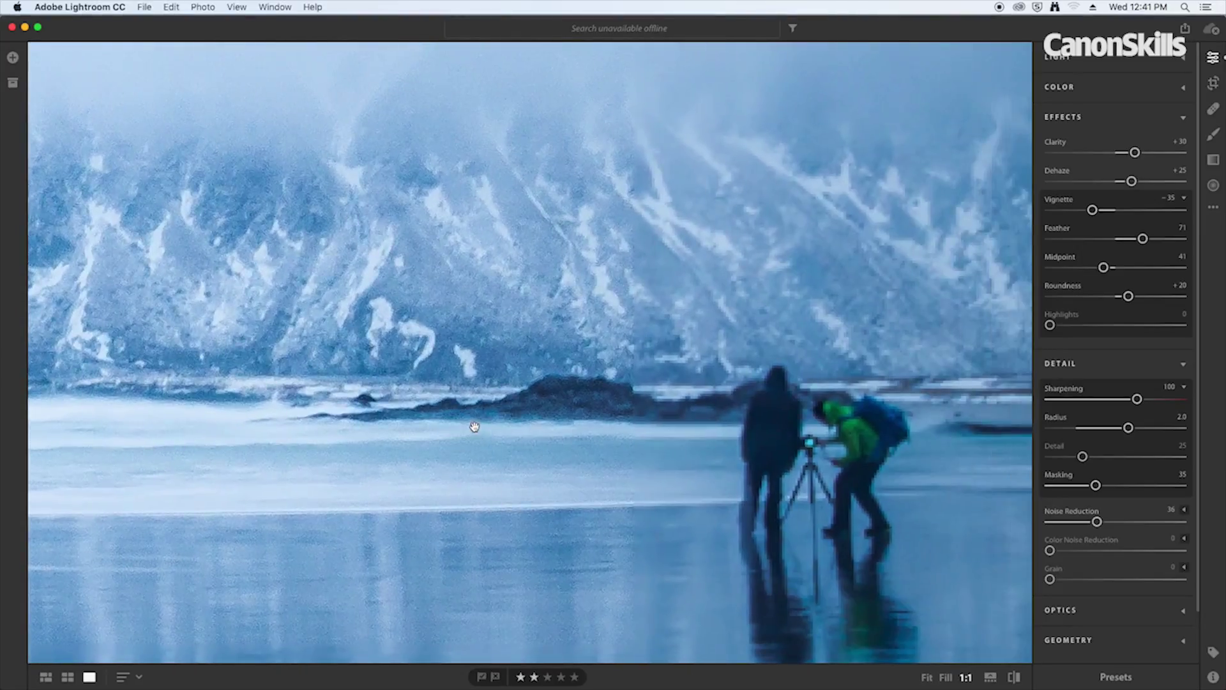
pyautogui.click(1173, 551)
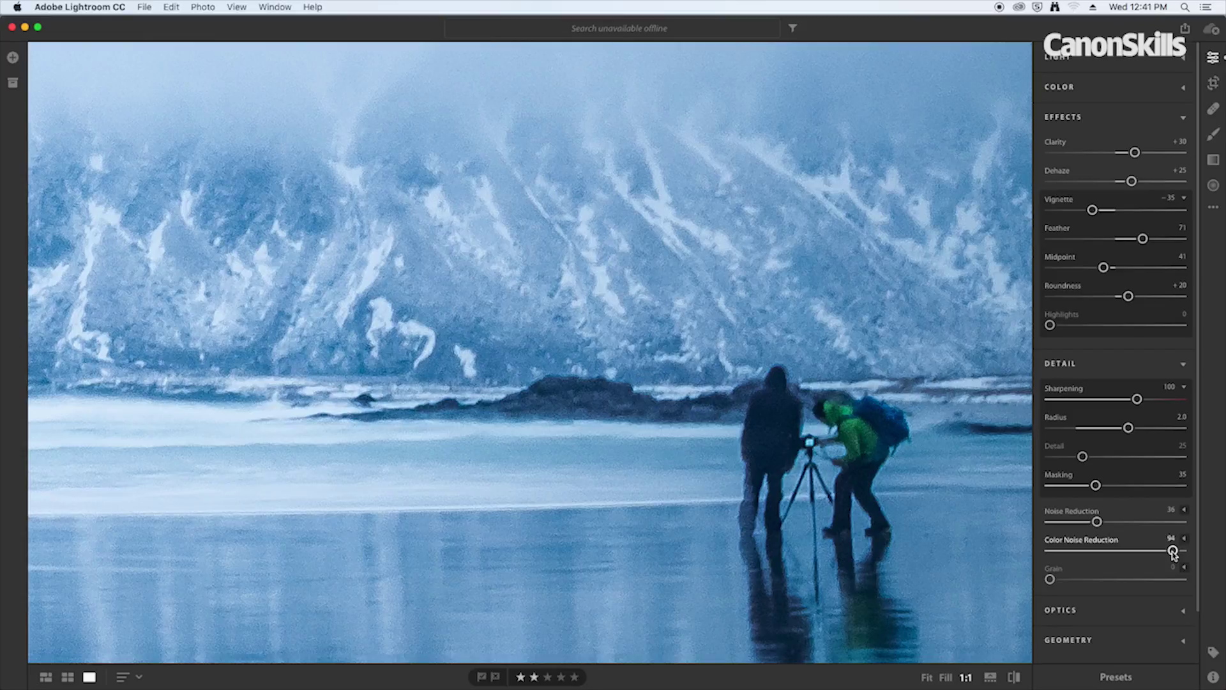
pyautogui.click(1050, 551)
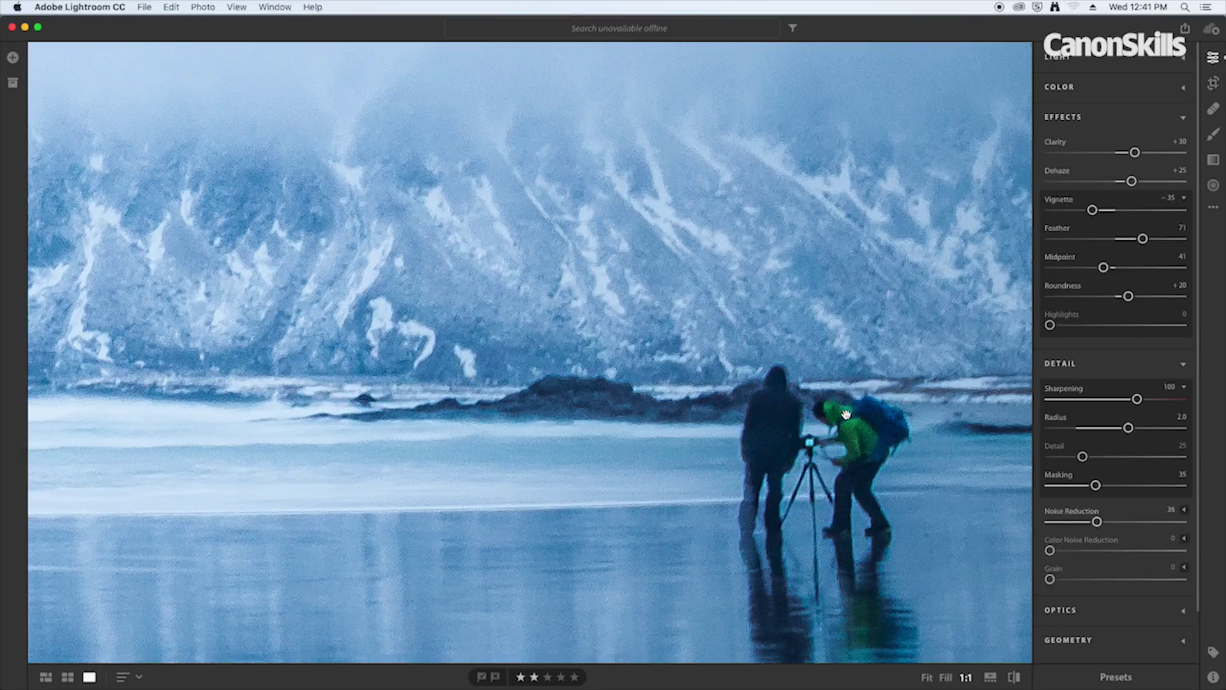
# Set Color Noise Reduction to 15 after trying 55 on the two people, and view the whole photo.
pyautogui.click(1139, 550)
pyautogui.moveTo(1141, 552); pyautogui.dragTo(1122, 550)
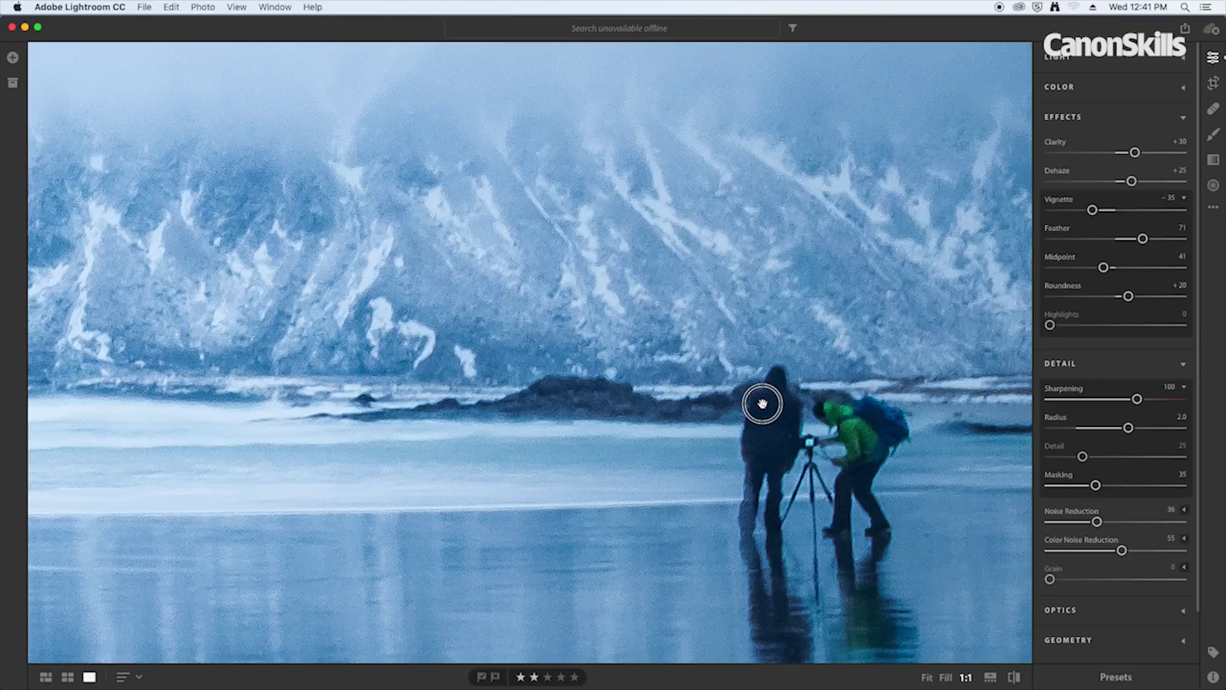
pyautogui.moveTo(763, 404); pyautogui.dragTo(761, 397)
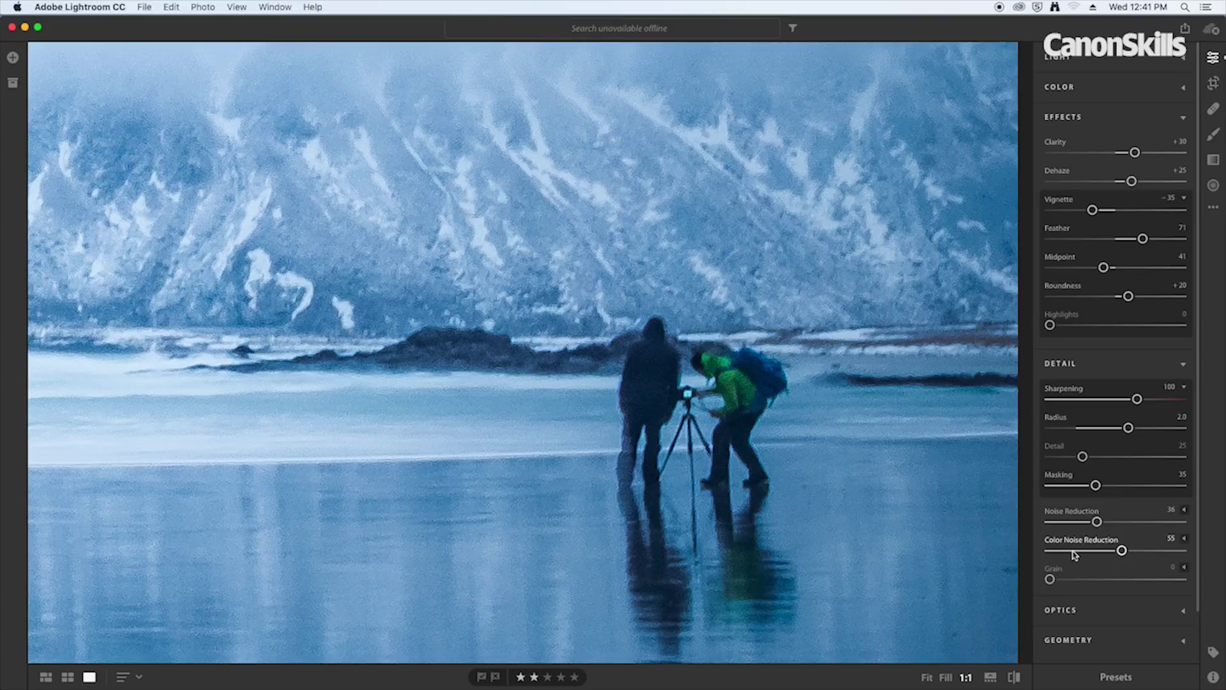
pyautogui.moveTo(1068, 555)
pyautogui.mouseDown()
pyautogui.moveTo(1057, 550)
pyautogui.moveTo(1069, 551)
pyautogui.mouseUp()
pyautogui.click(466, 380)
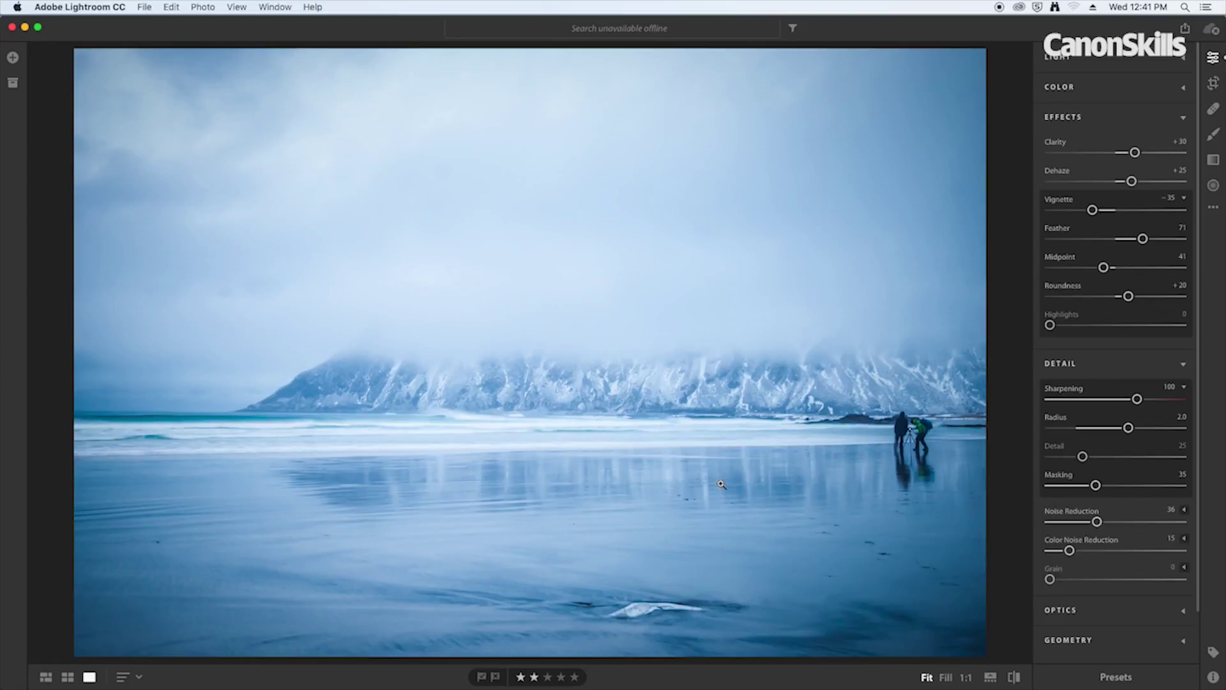
# Try Grain at 98, judging it on the sky and mountain at 1:1 and on the whole photo.
pyautogui.click(1049, 580)
pyautogui.click(753, 403)
pyautogui.moveTo(1050, 580); pyautogui.dragTo(1178, 579)
pyautogui.moveTo(496, 196); pyautogui.dragTo(517, 350)
pyautogui.click(404, 198)
pyautogui.moveTo(404, 198); pyautogui.dragTo(430, 370)
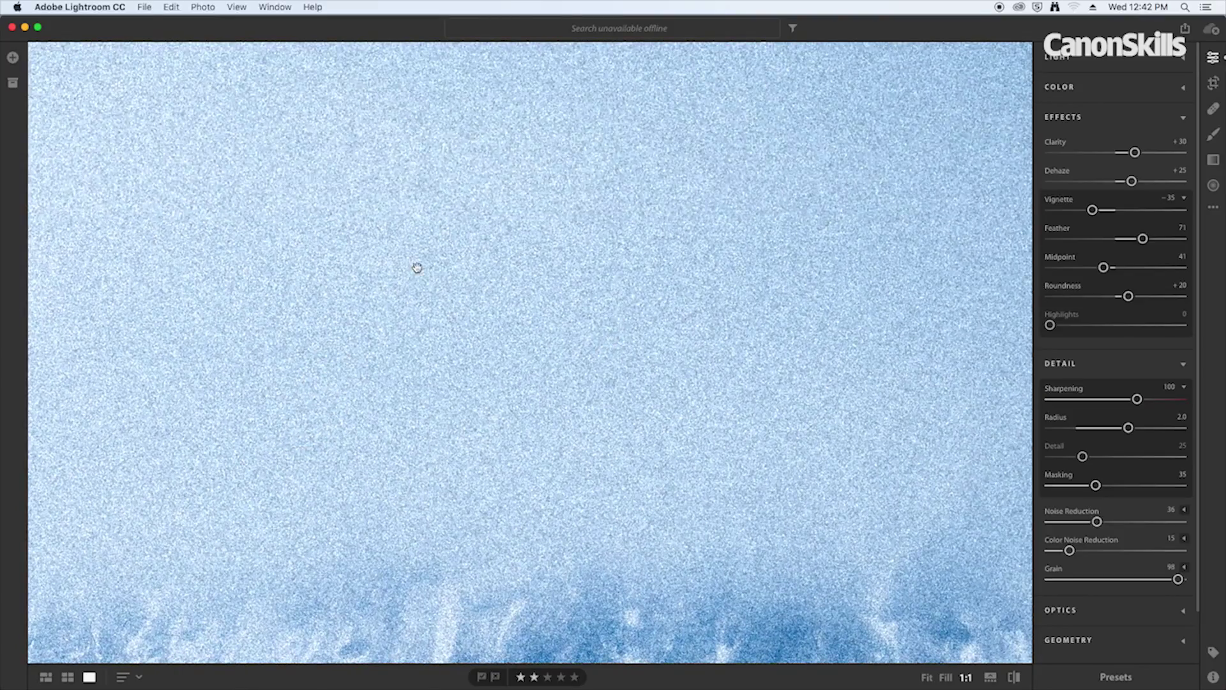
pyautogui.moveTo(416, 265); pyautogui.dragTo(471, 382)
pyautogui.moveTo(764, 492); pyautogui.dragTo(754, 237)
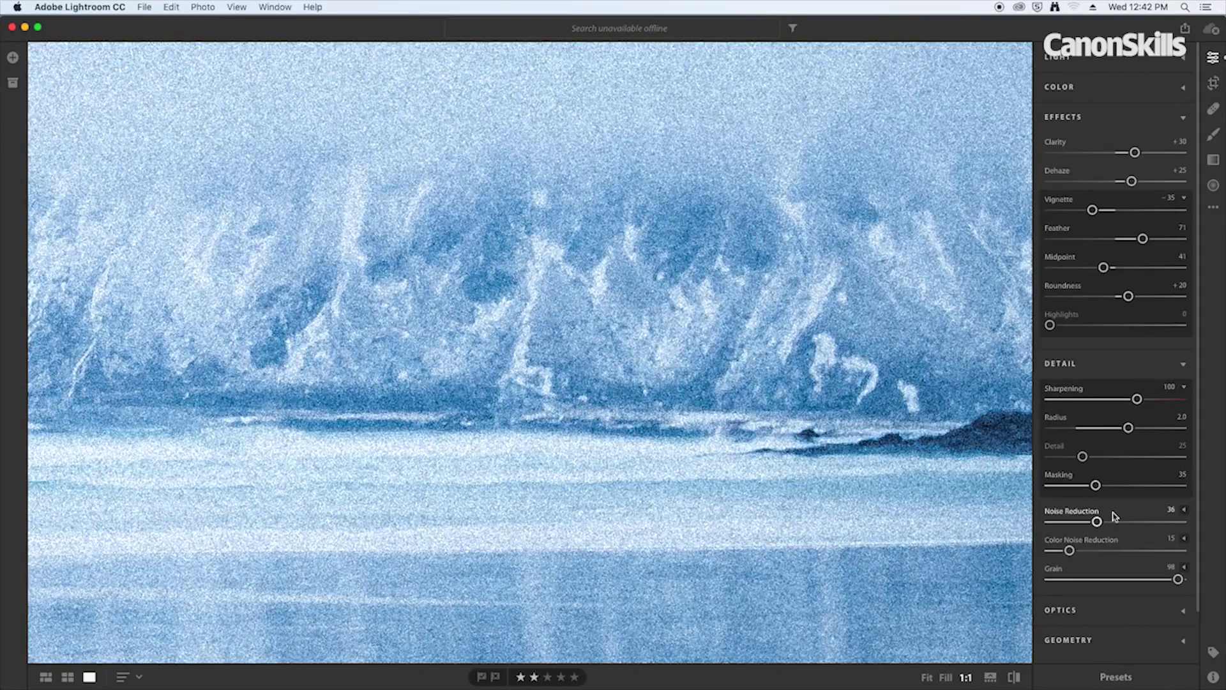
pyautogui.moveTo(810, 320); pyautogui.dragTo(702, 358)
pyautogui.click(723, 309)
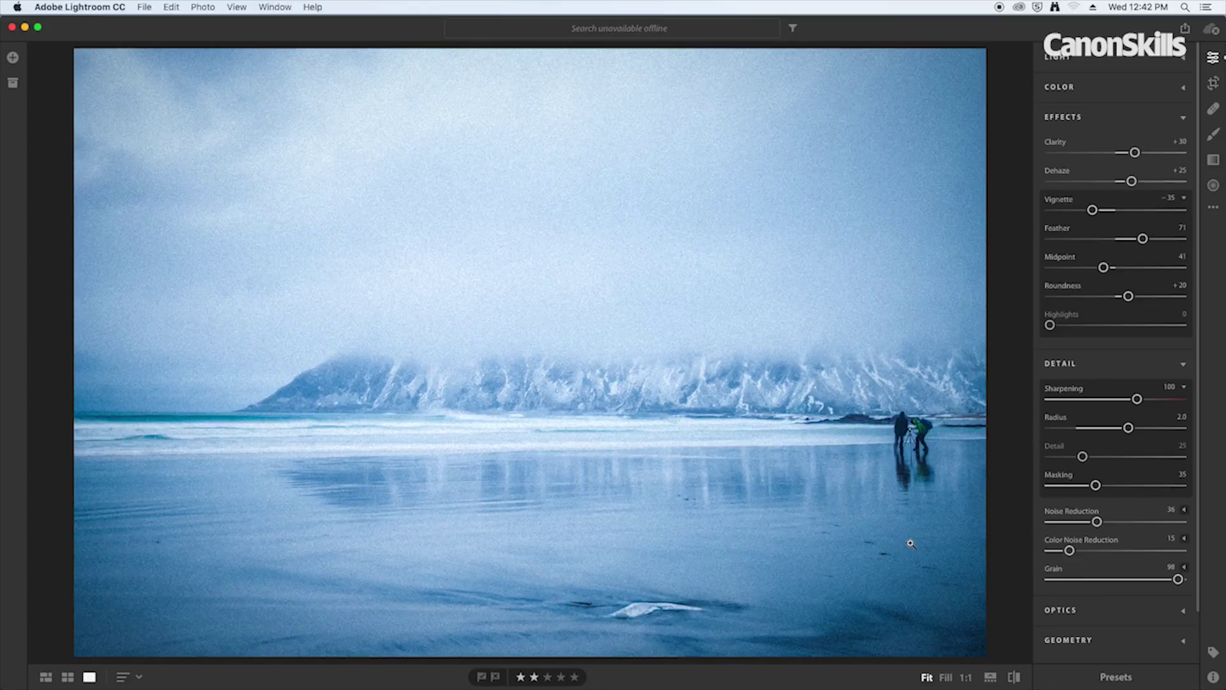
# Set Grain to 30 after trying 2, checking it on the sky, mountain and two people at 1:1.
pyautogui.moveTo(1071, 579)
pyautogui.mouseDown()
pyautogui.moveTo(1103, 578)
pyautogui.moveTo(1053, 579)
pyautogui.mouseUp()
pyautogui.click(851, 452)
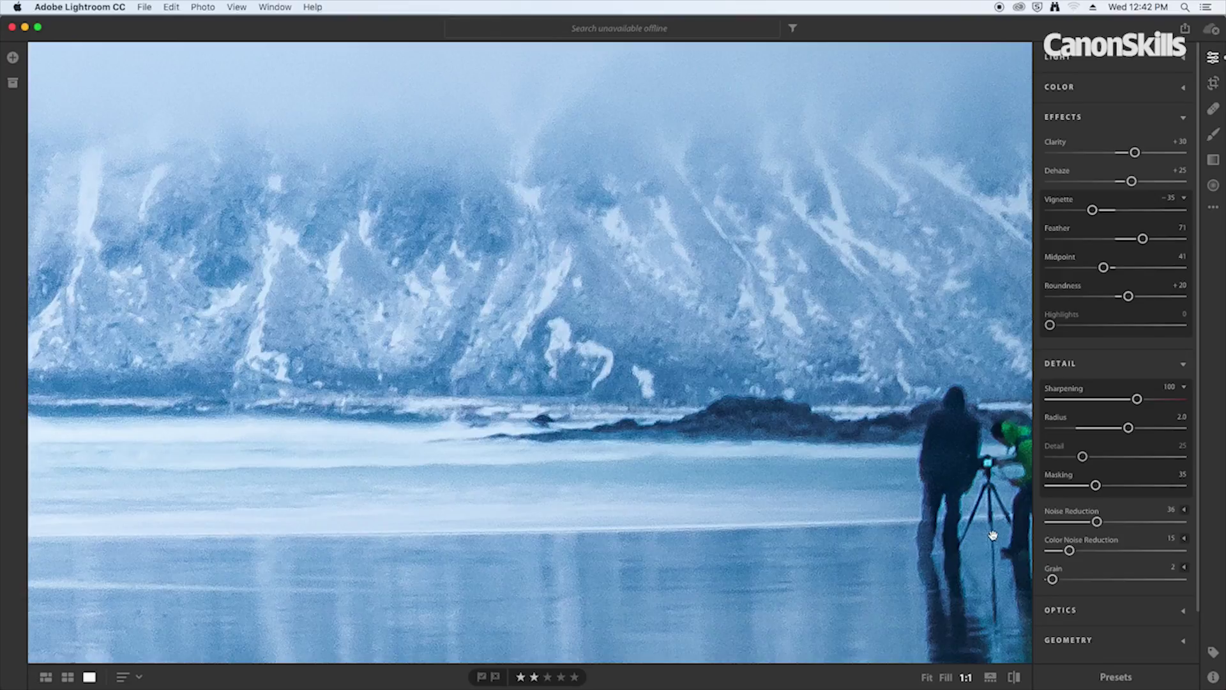
pyautogui.moveTo(1052, 579); pyautogui.dragTo(1086, 579)
pyautogui.click(1156, 566)
pyautogui.write('30')
pyautogui.click(780, 362)
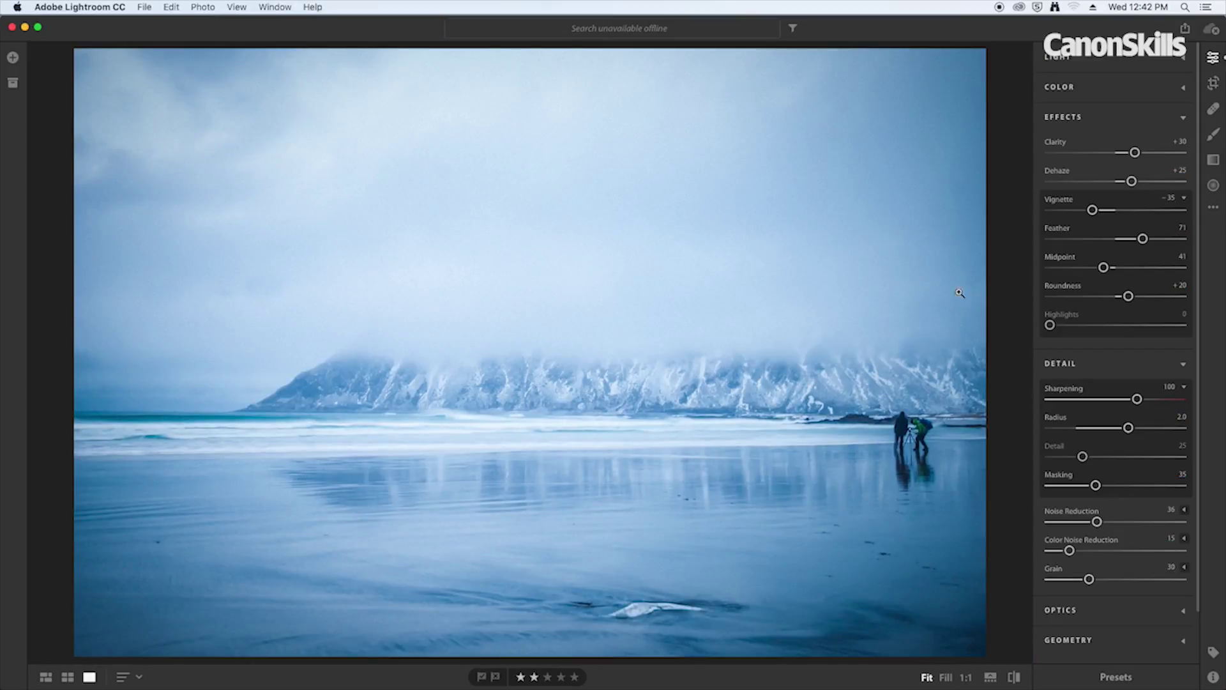
pyautogui.click(919, 160)
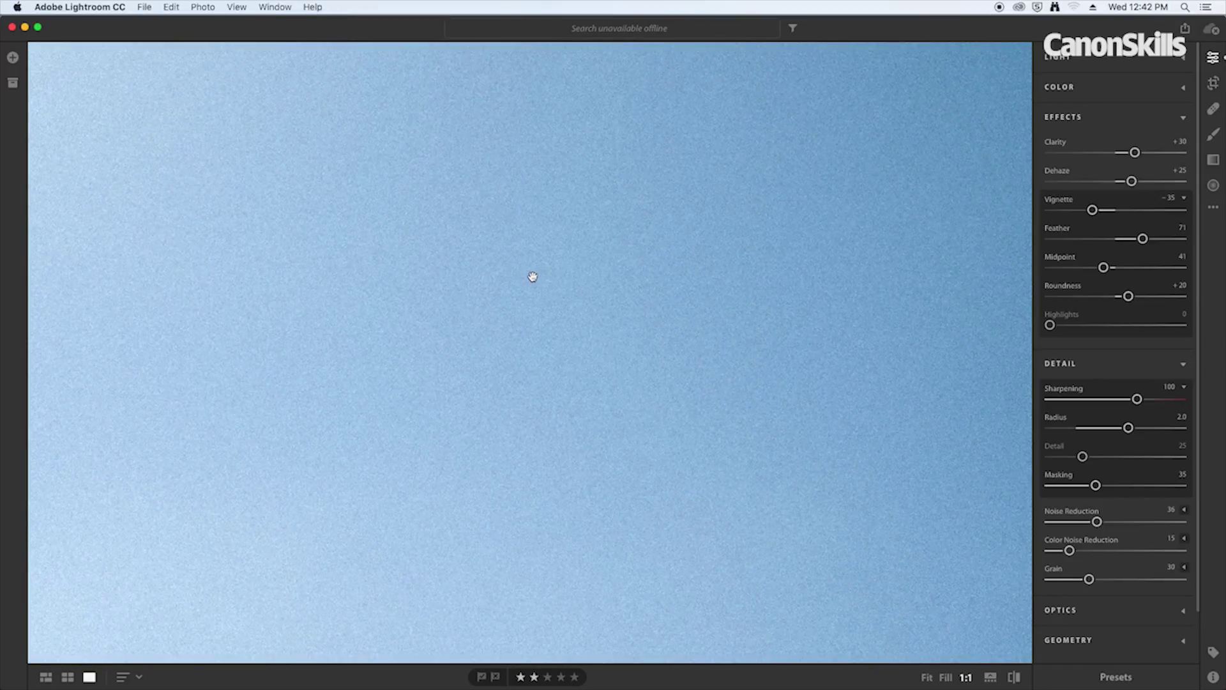
pyautogui.moveTo(716, 461); pyautogui.dragTo(674, 183)
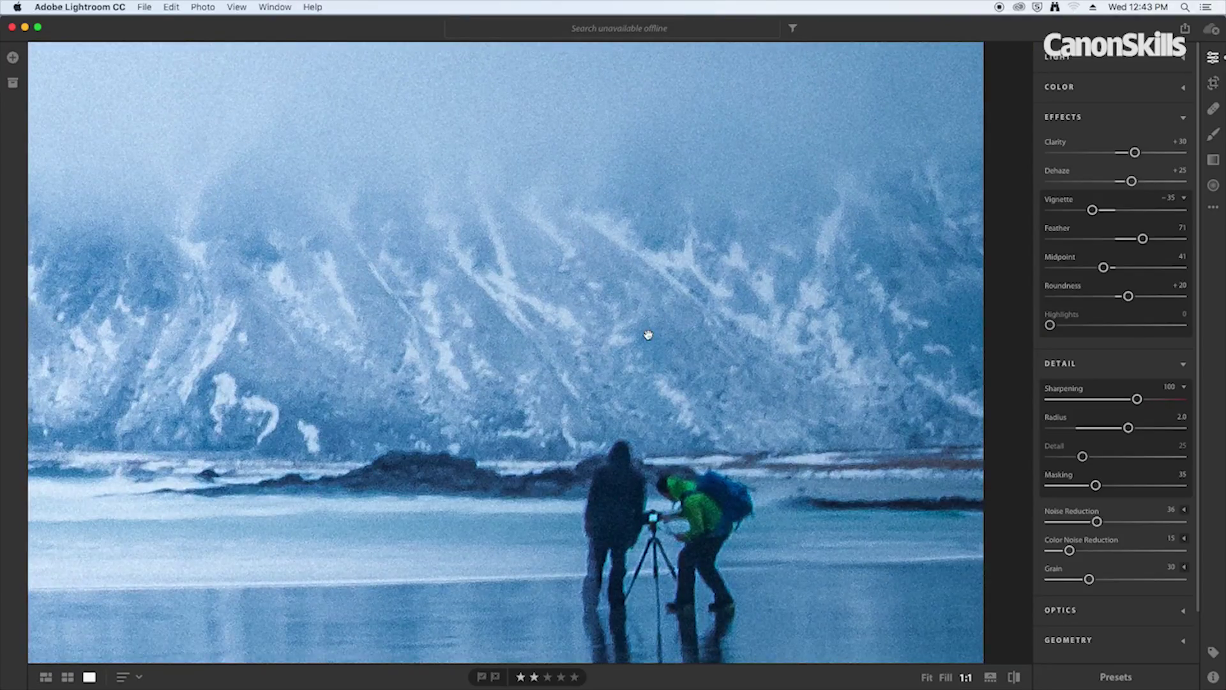
pyautogui.click(734, 315)
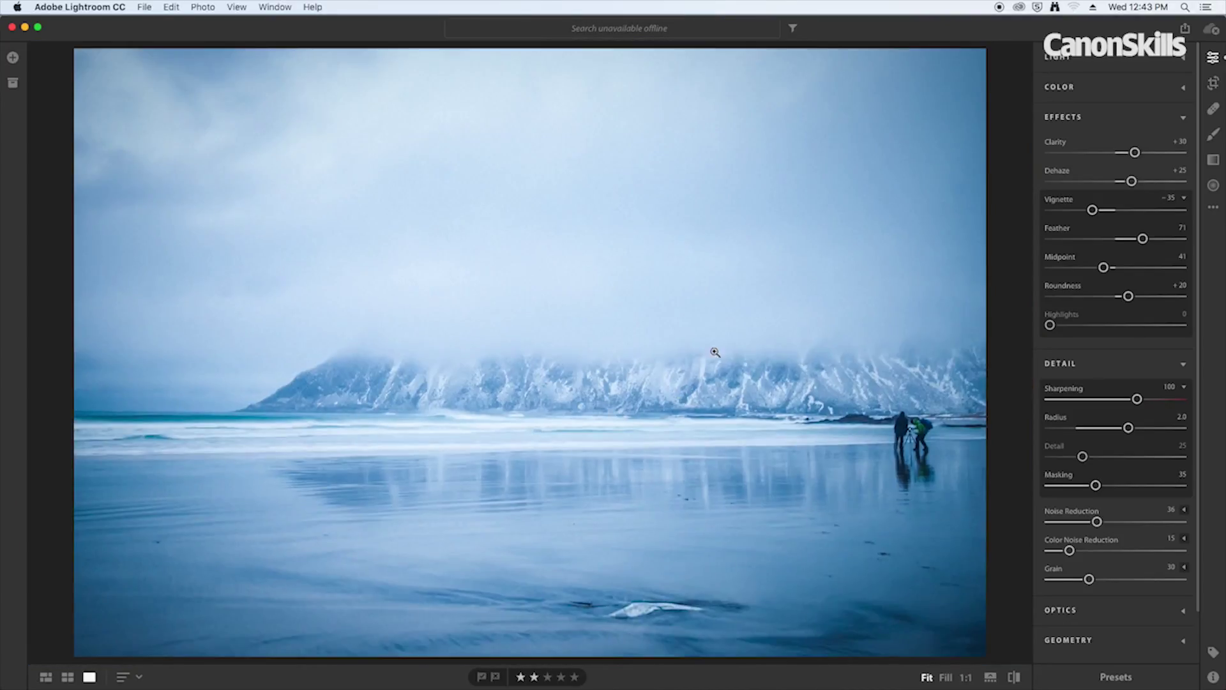